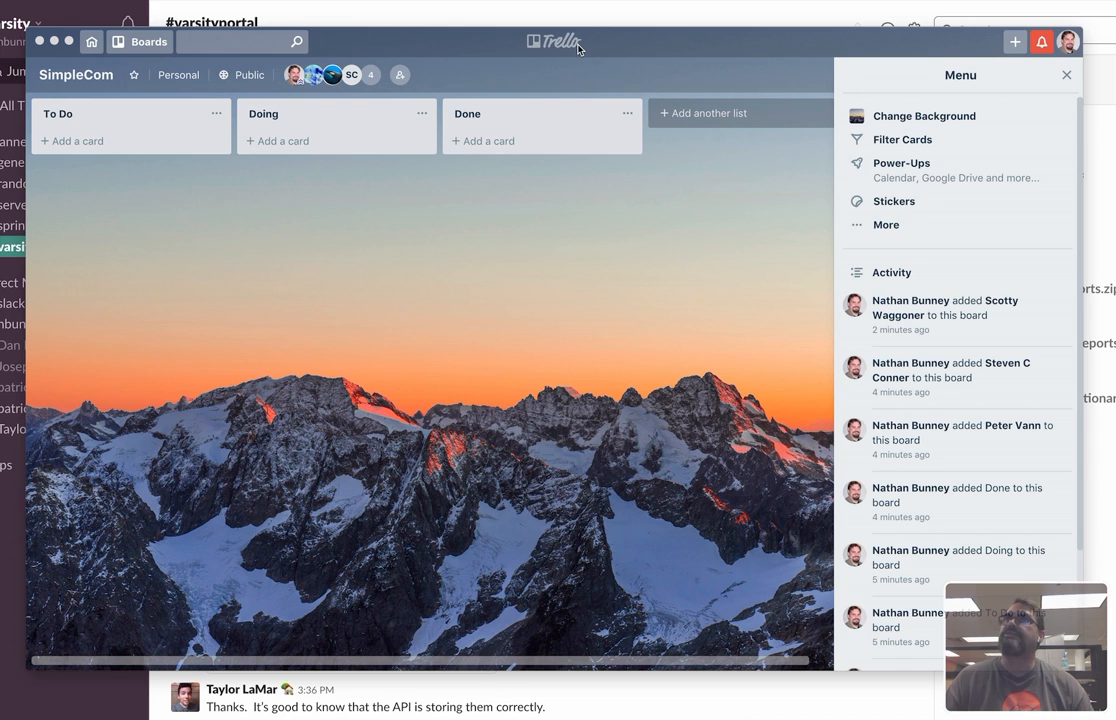
click(133, 45)
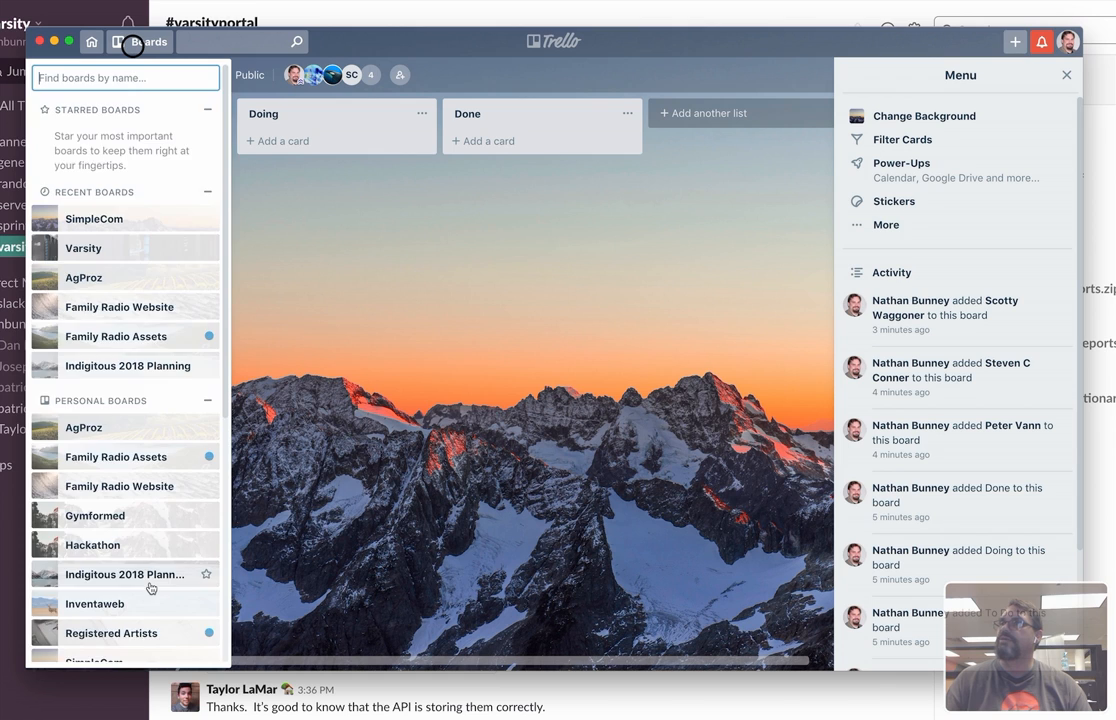
scroll(148, 588, down, 5)
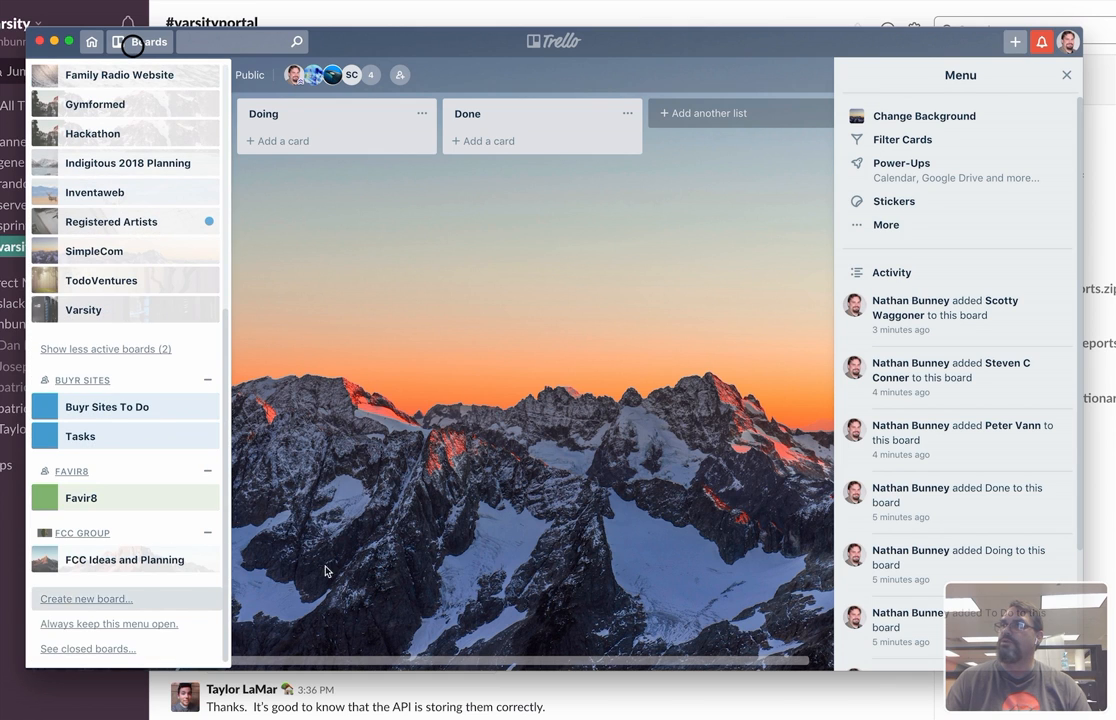
click(498, 516)
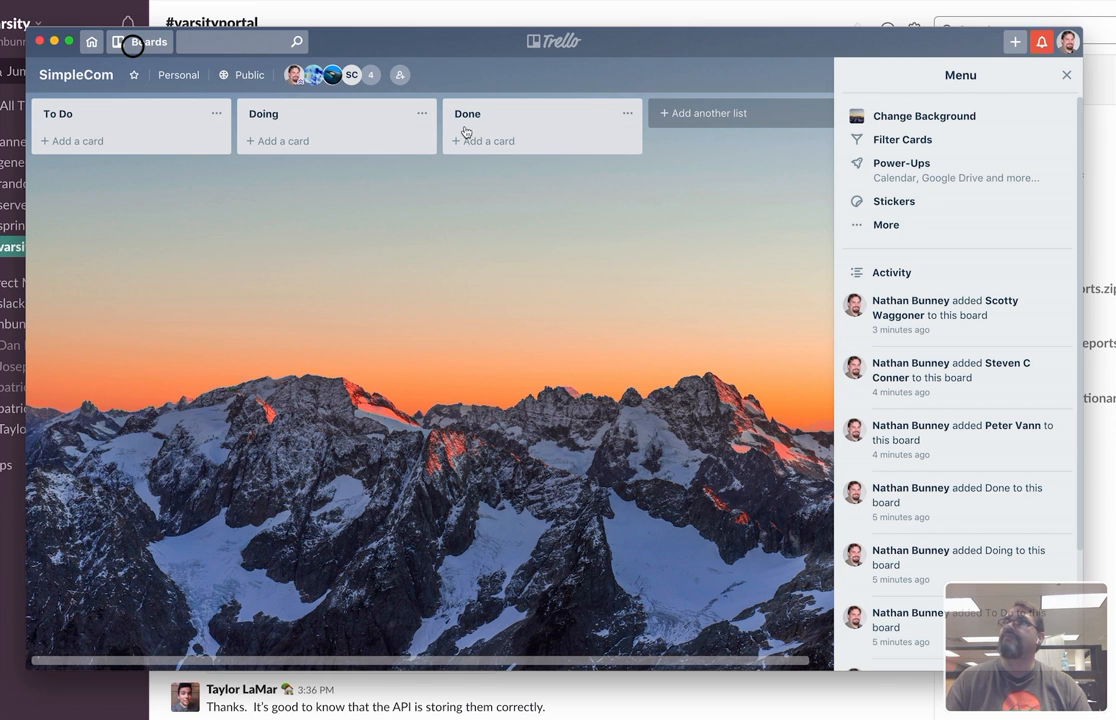
click(738, 114)
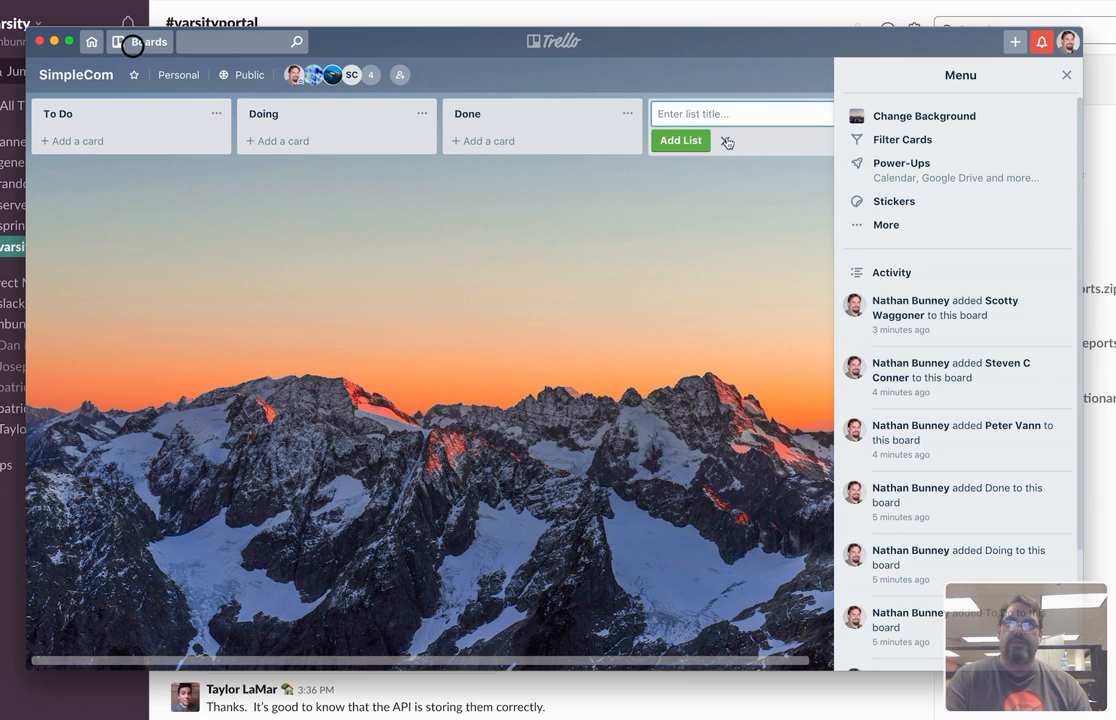
click(727, 143)
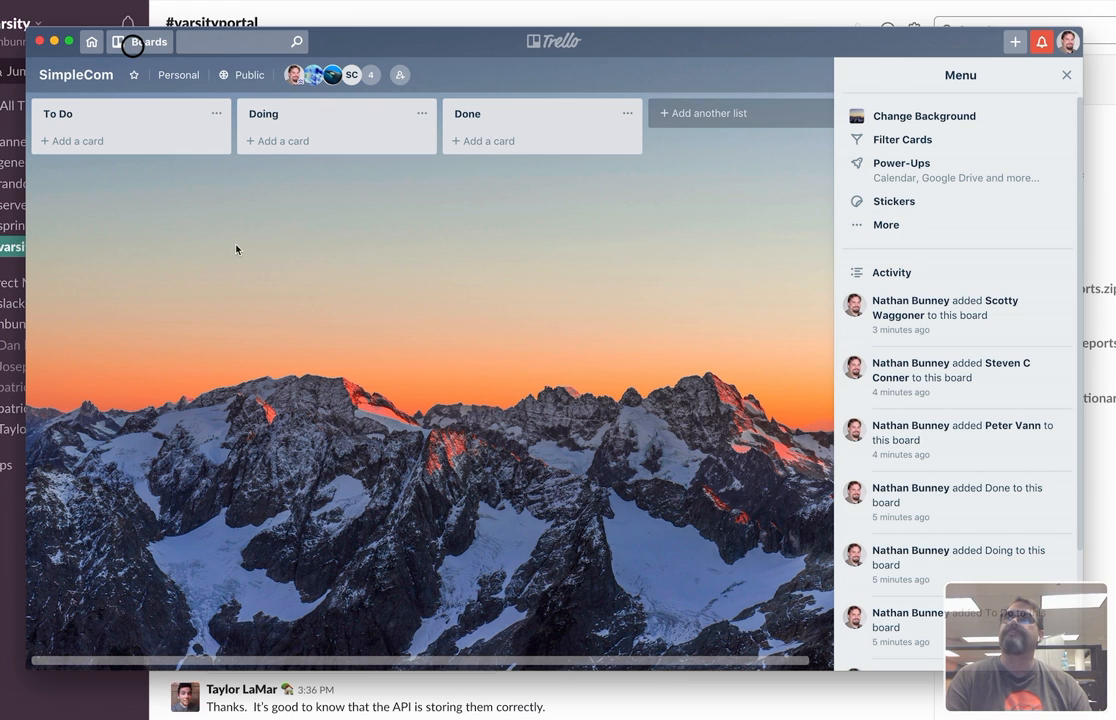
Add a card titled "Review the mobile codebase from last year." to the To Do list.
click(78, 140)
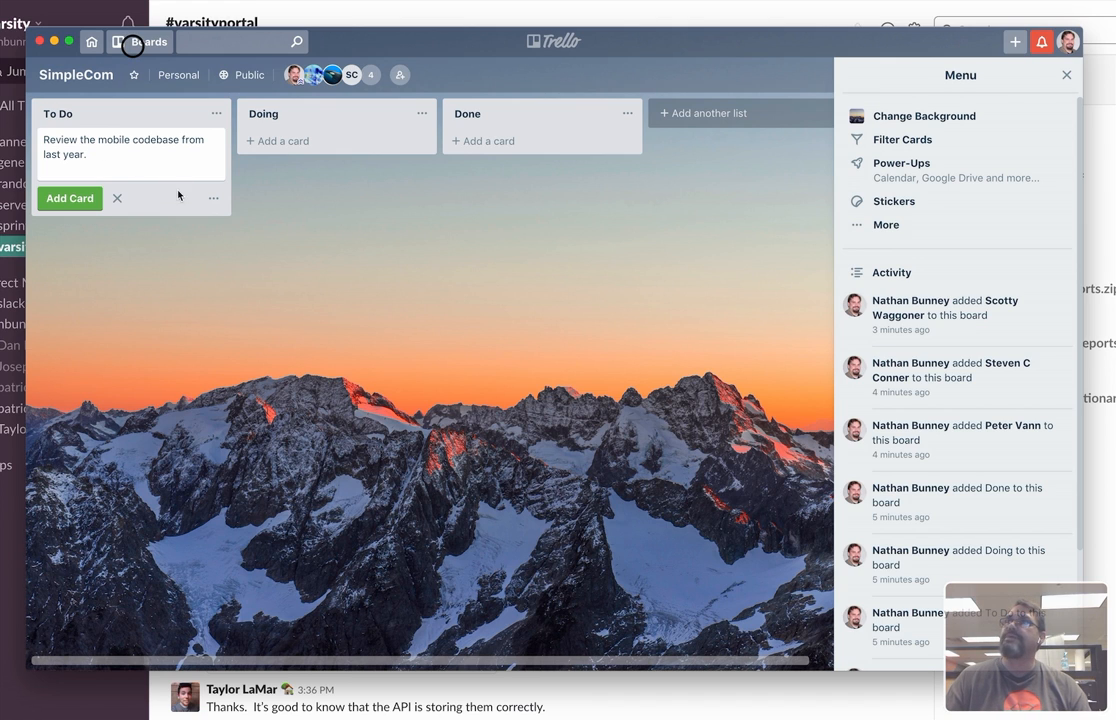
click(75, 202)
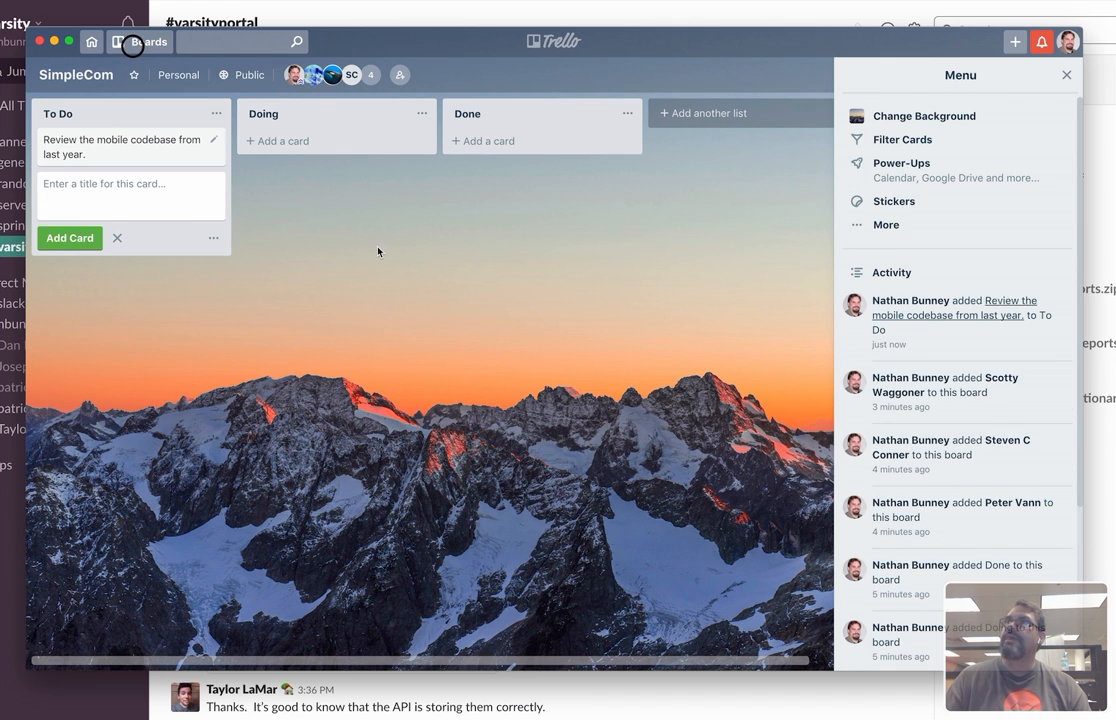
click(213, 140)
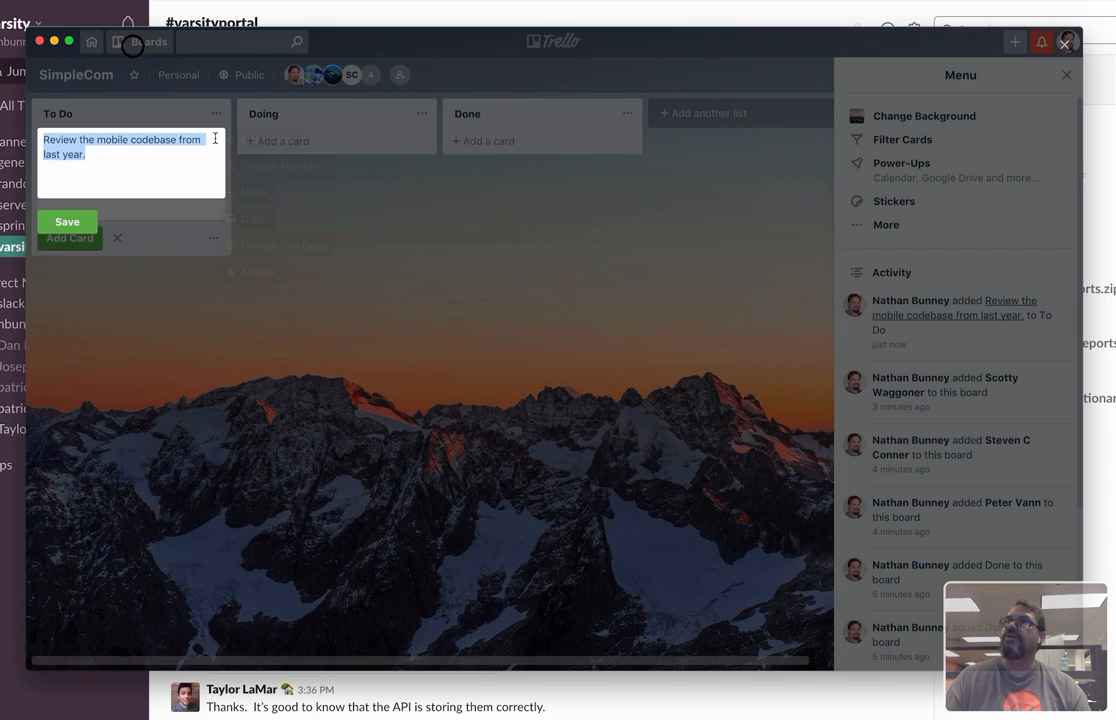
click(144, 131)
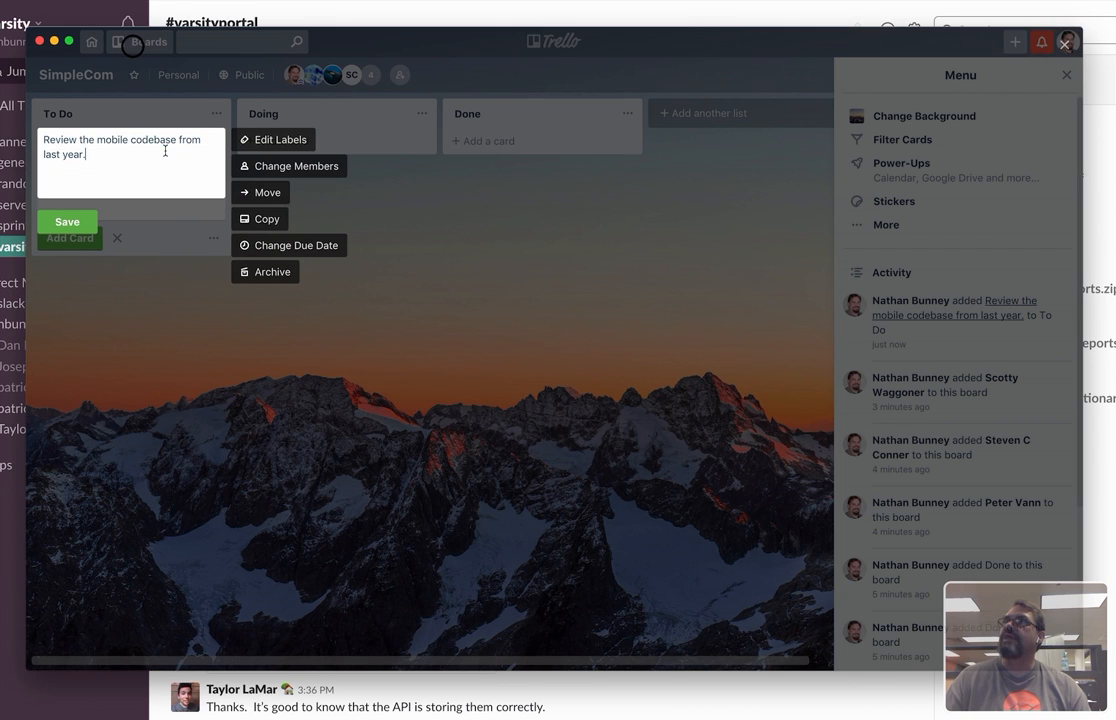
click(63, 216)
Open the mobile codebase review card and assign the second listed board member to it.
click(105, 143)
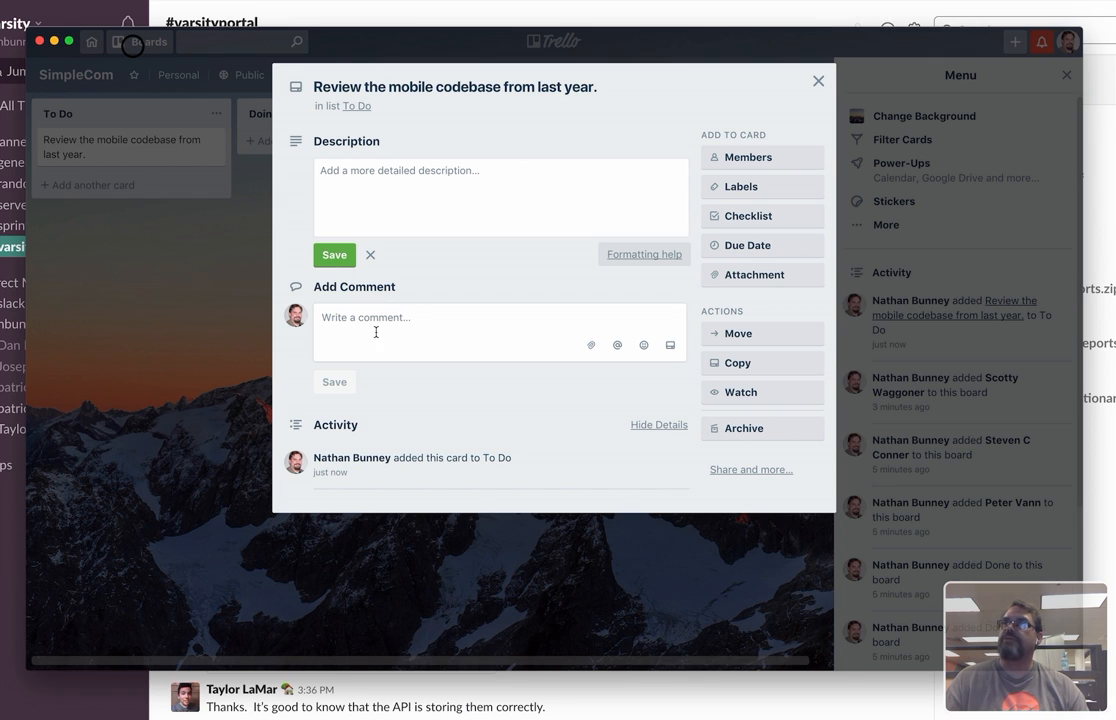
click(745, 158)
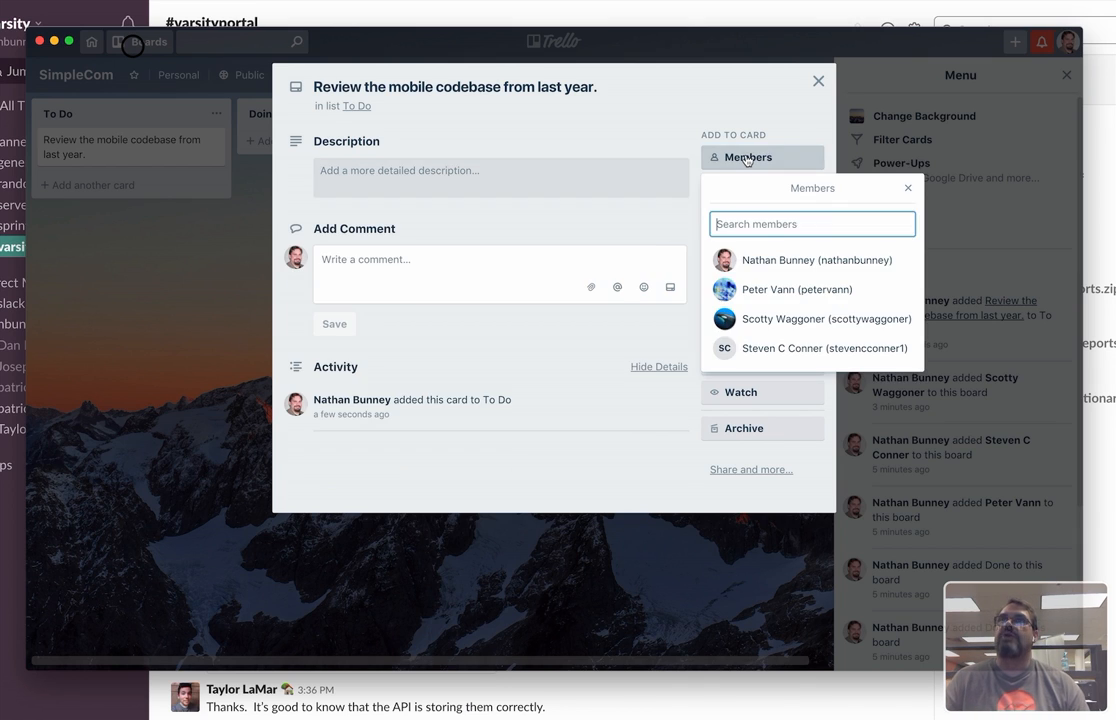
click(773, 293)
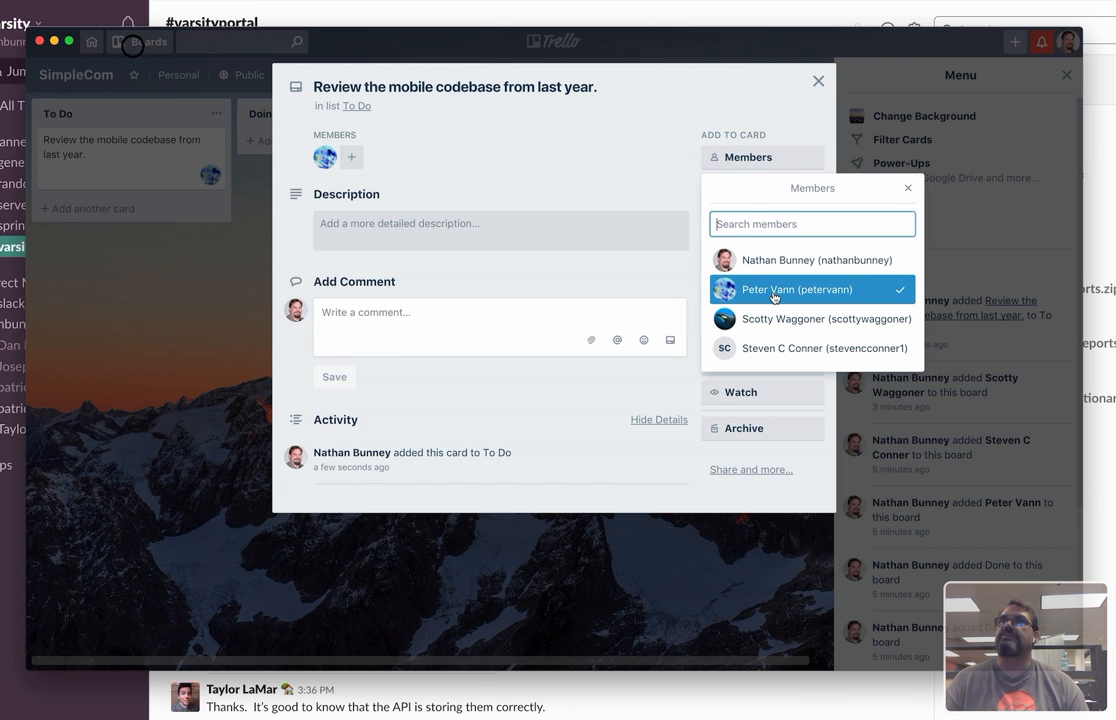
click(705, 111)
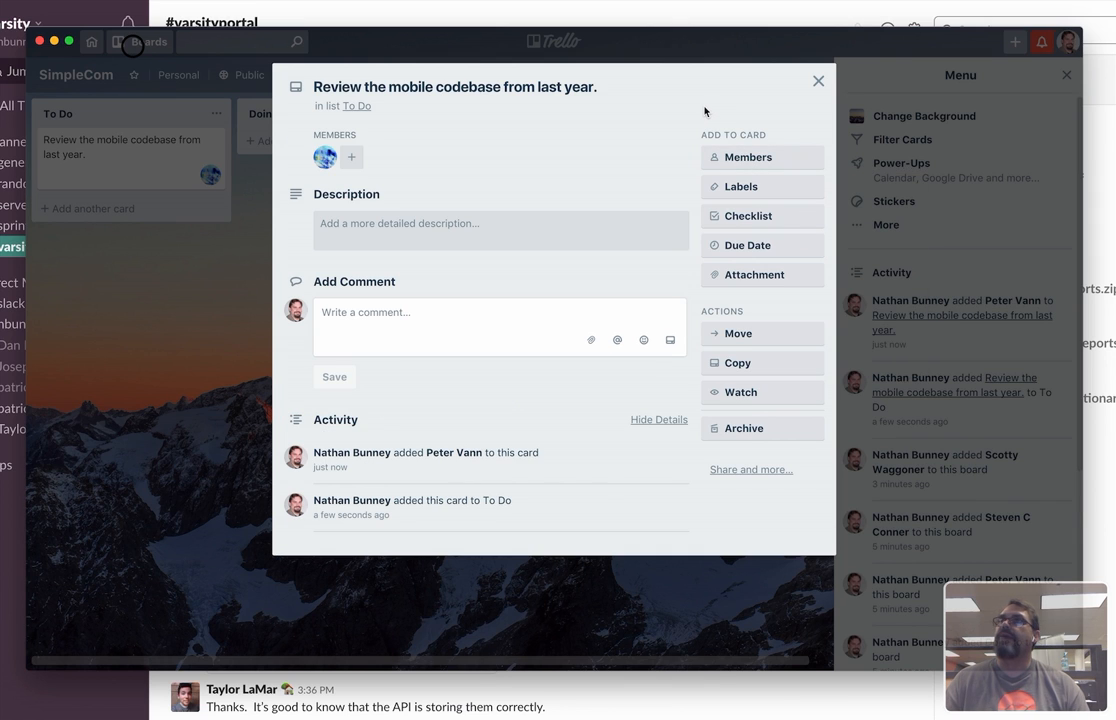
Save the card description "Look through it has been a whole year! Take notes and do some documentation.".
click(367, 237)
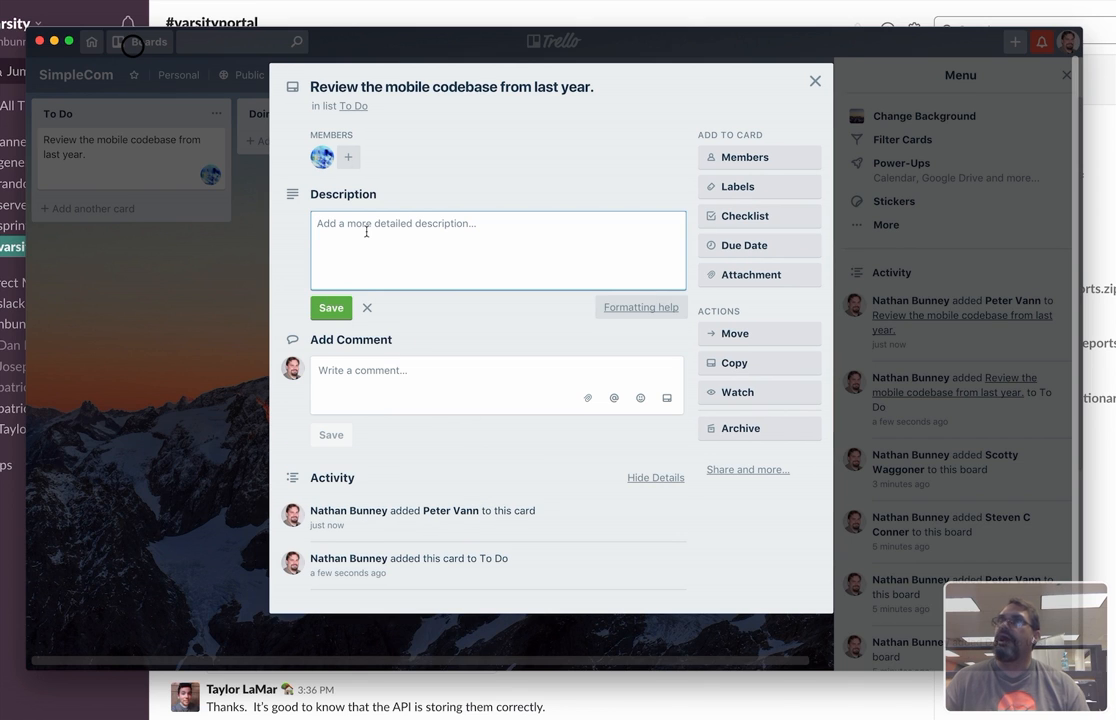
text(Look)
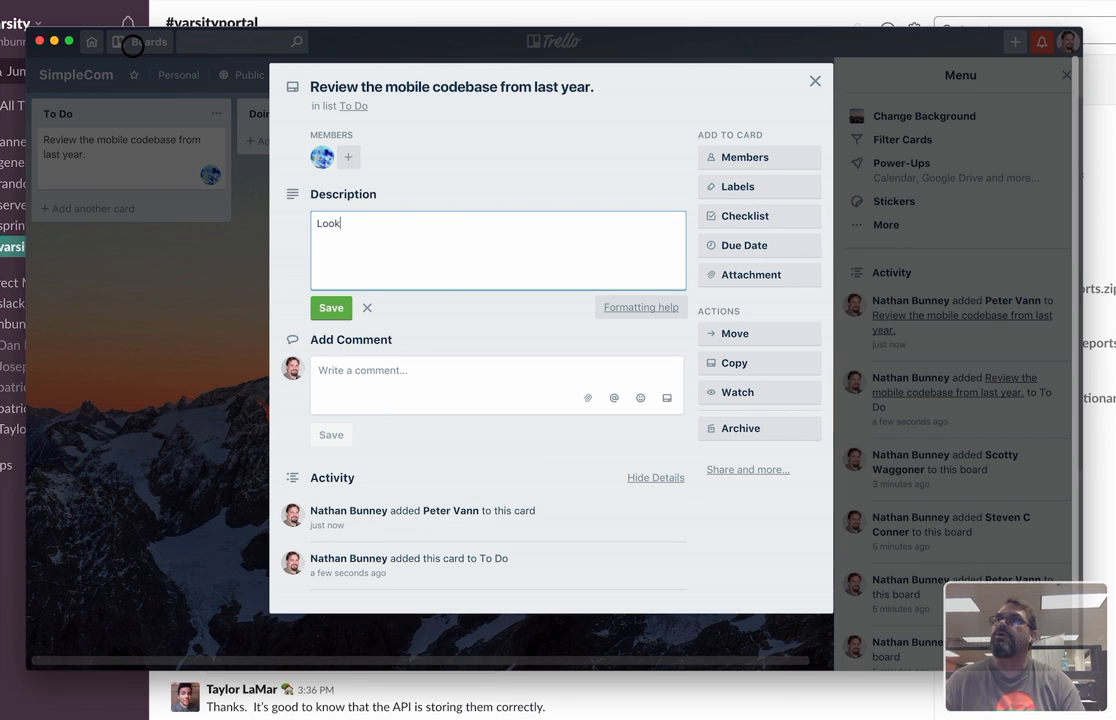
text( through it has been)
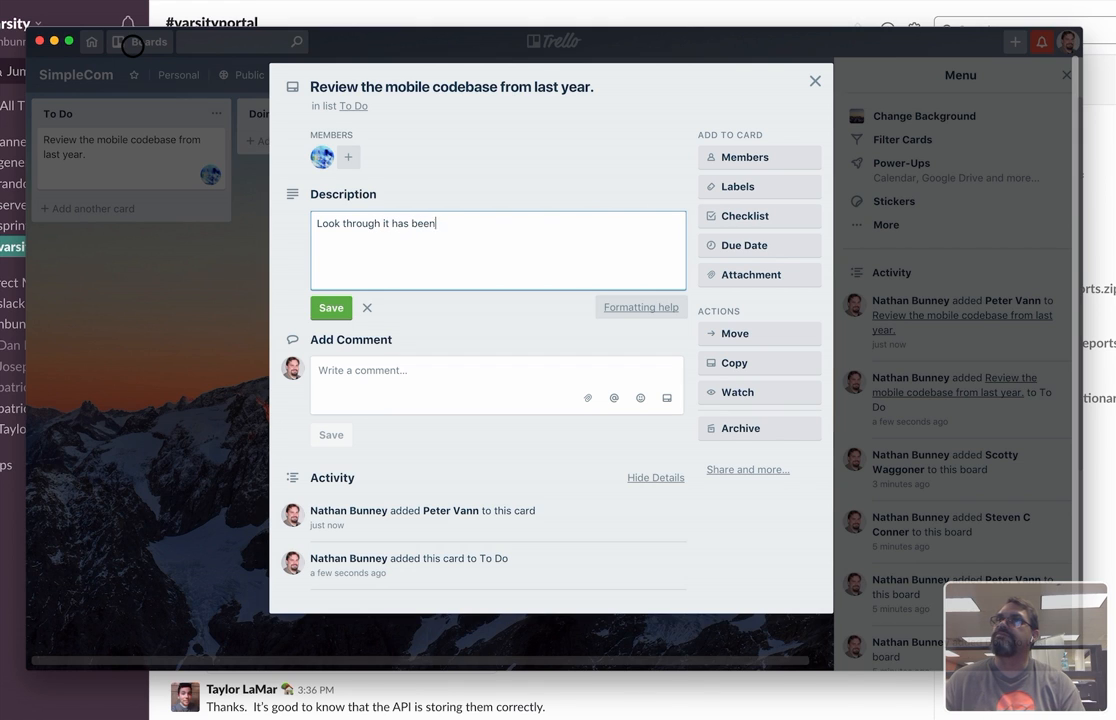
text( a whole year!  T)
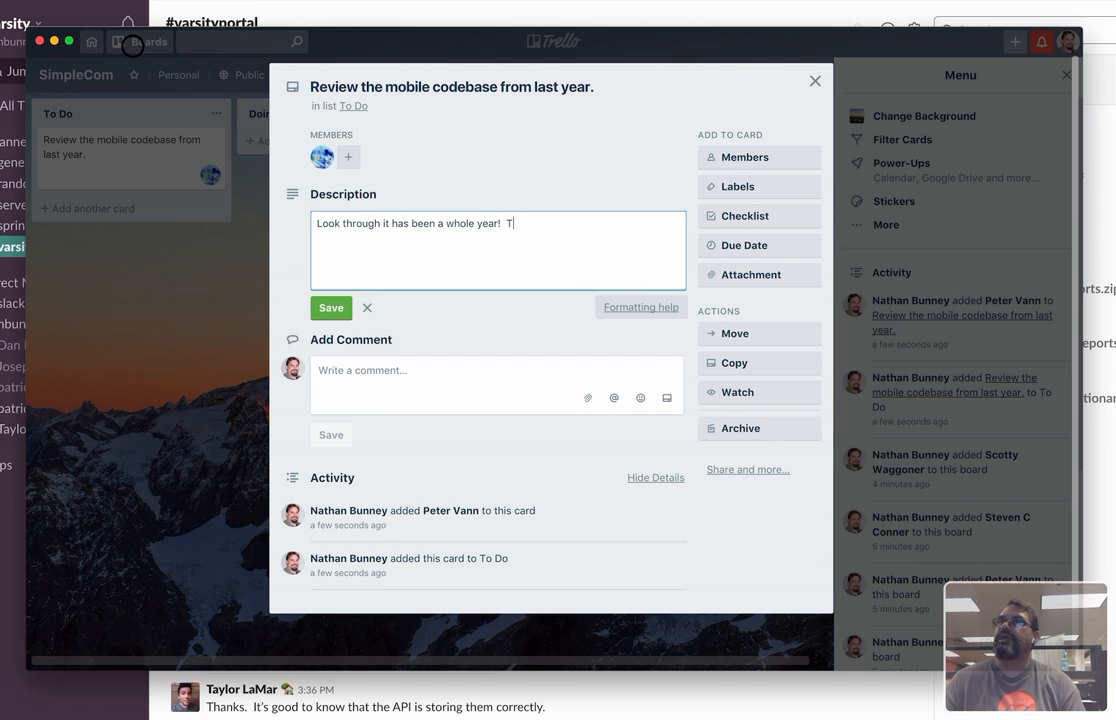
text(ake notes)
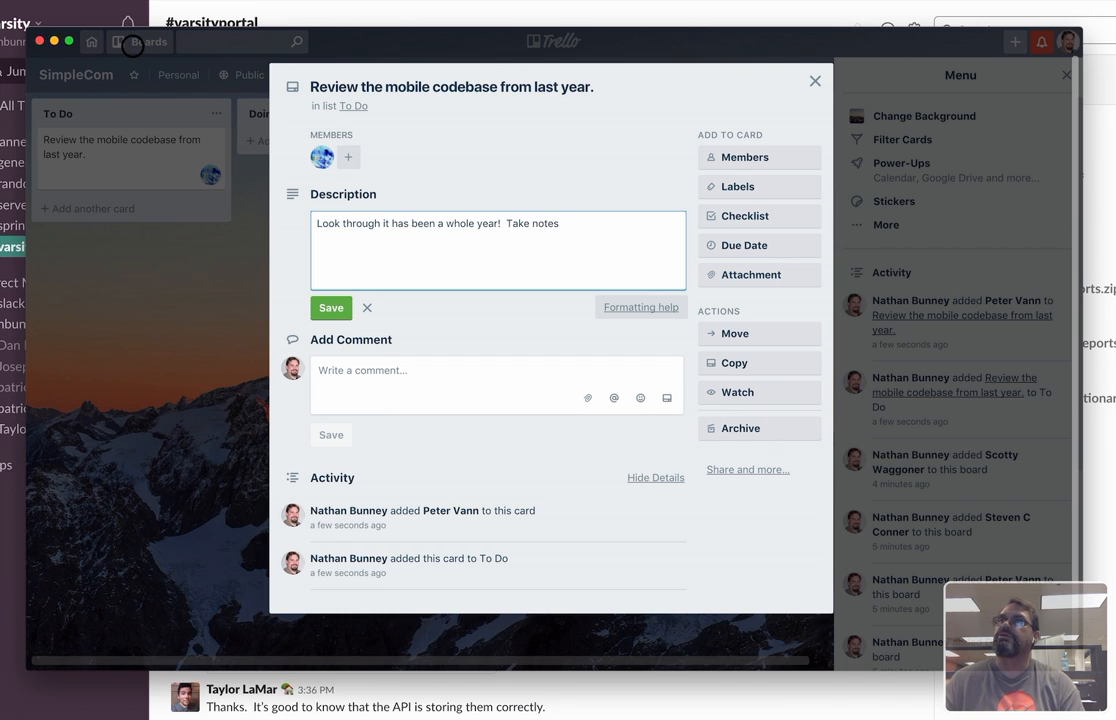
text( and do some documentation.)
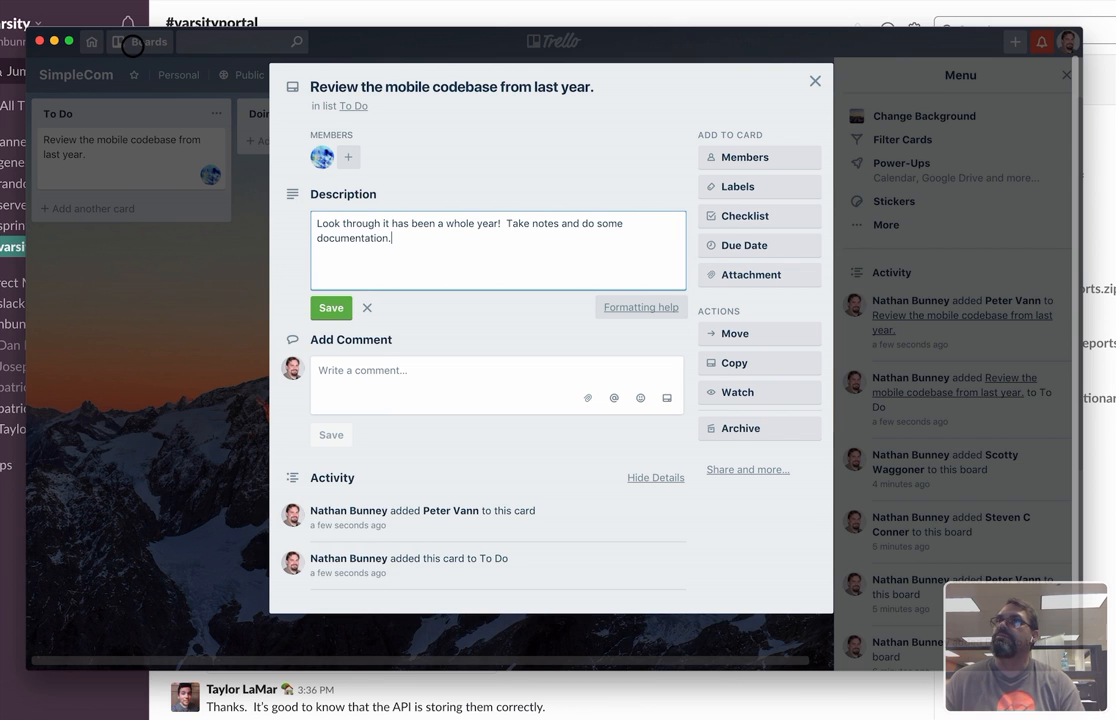
click(331, 308)
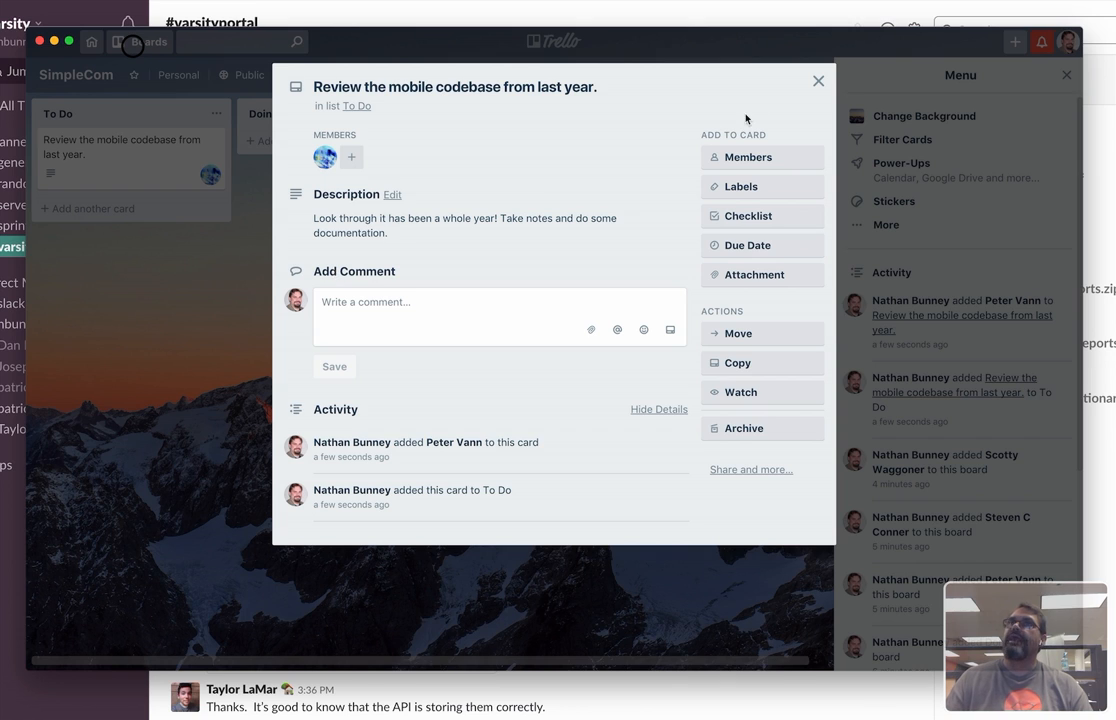
Apply the green label to the card and name that label Documentation.
click(766, 192)
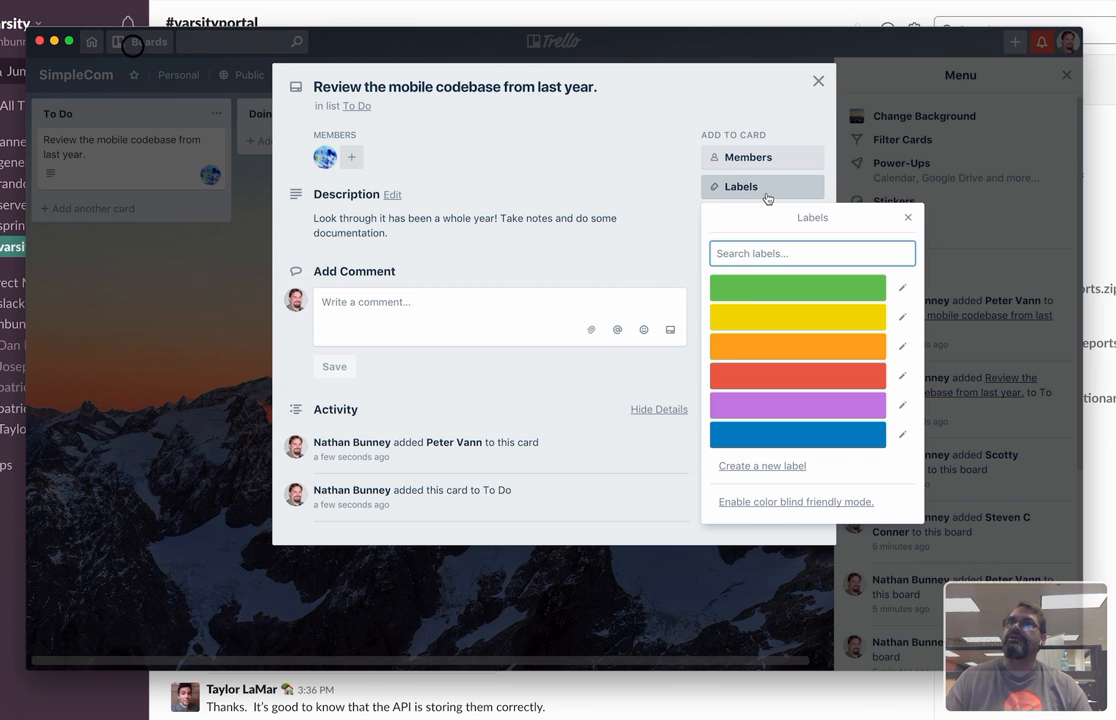
click(798, 293)
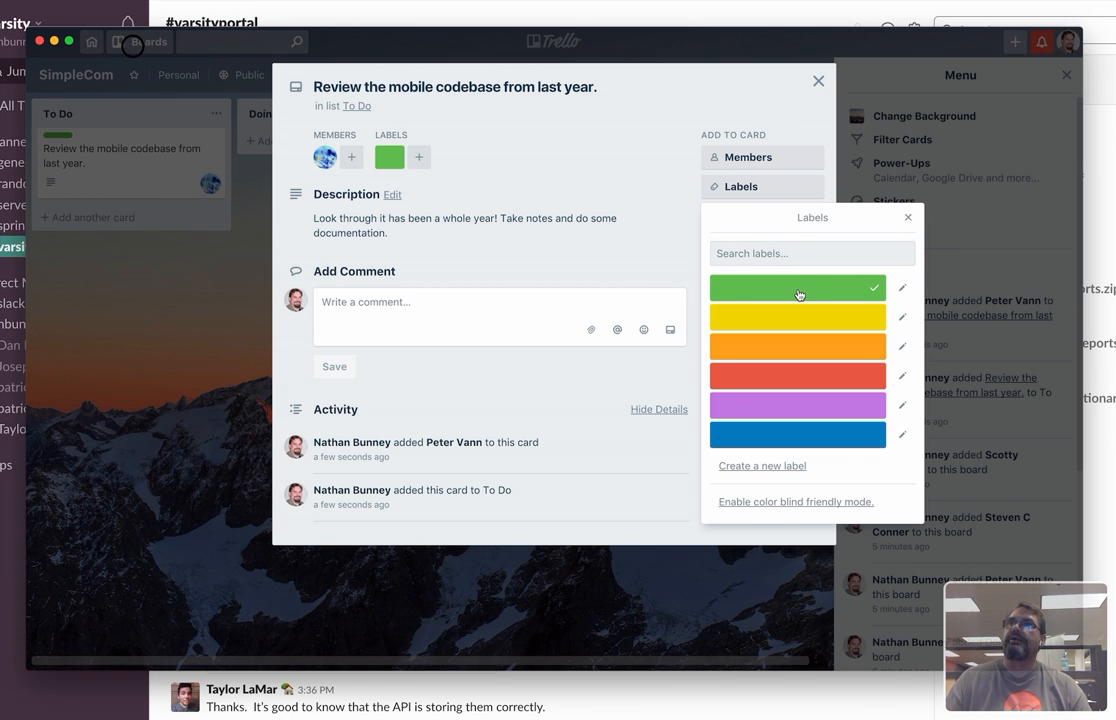
click(902, 288)
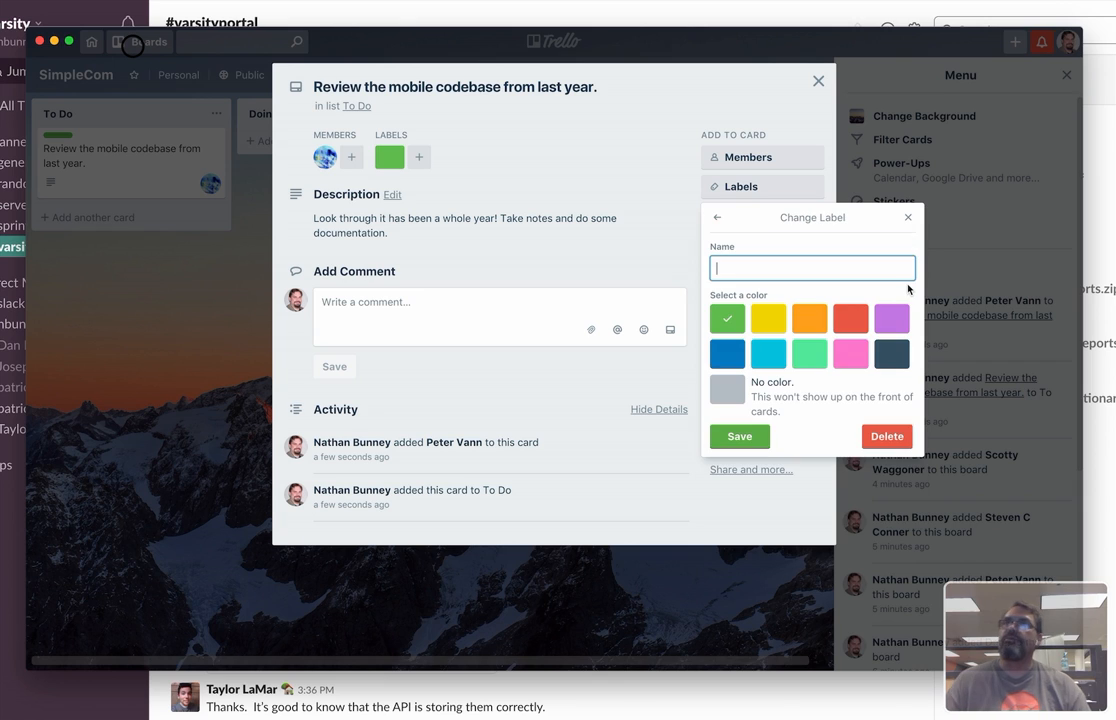
text(Docume)
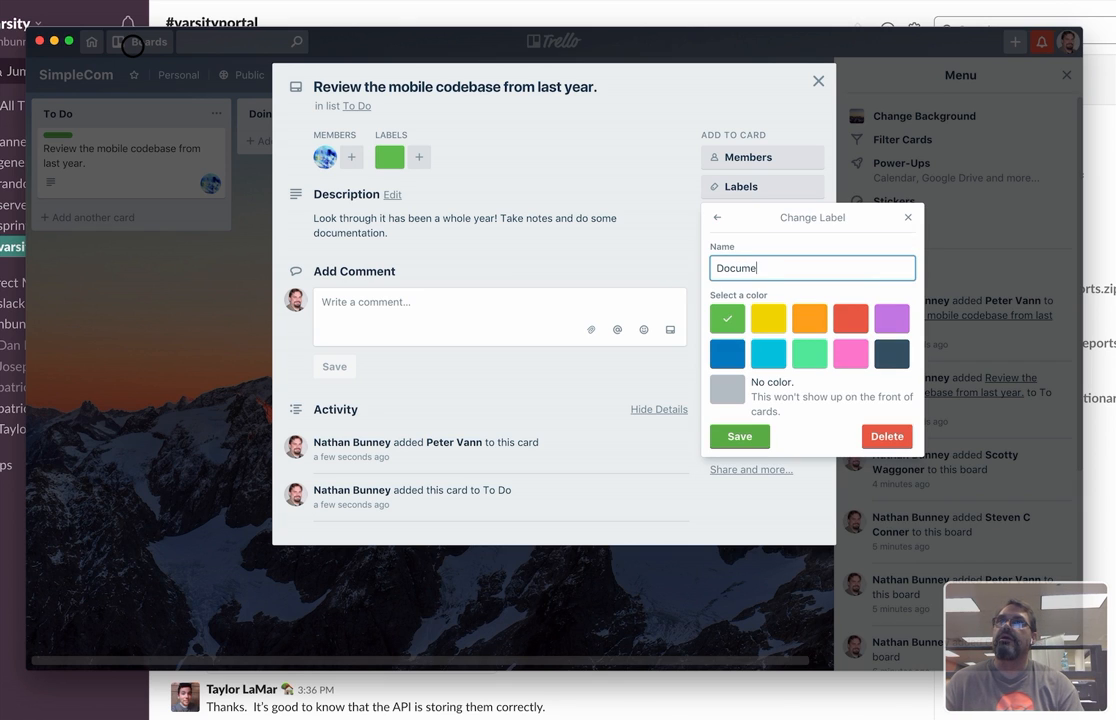
text(ntation)
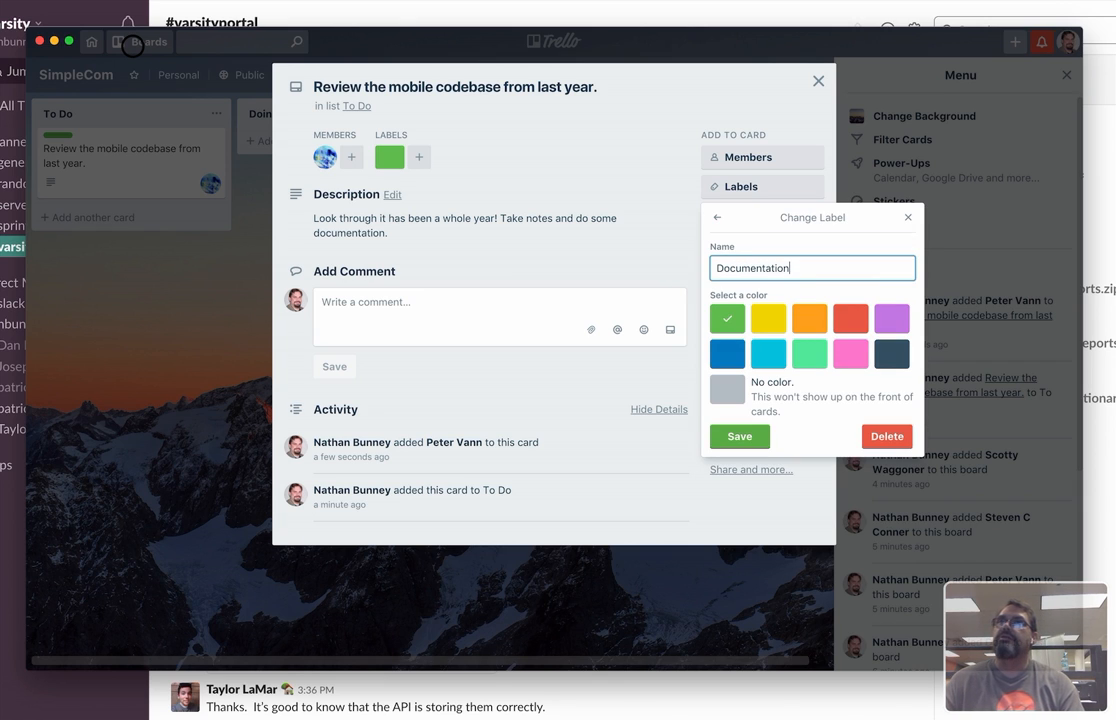
key(Return)
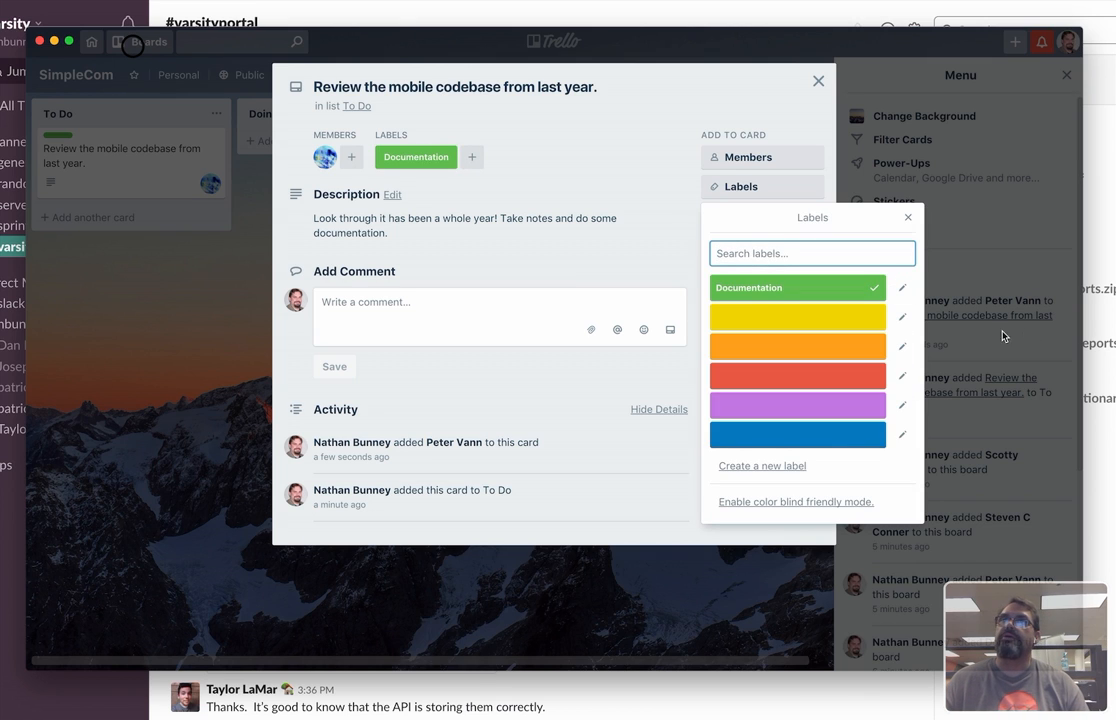
Name the blue label Features without applying it to the card.
click(902, 434)
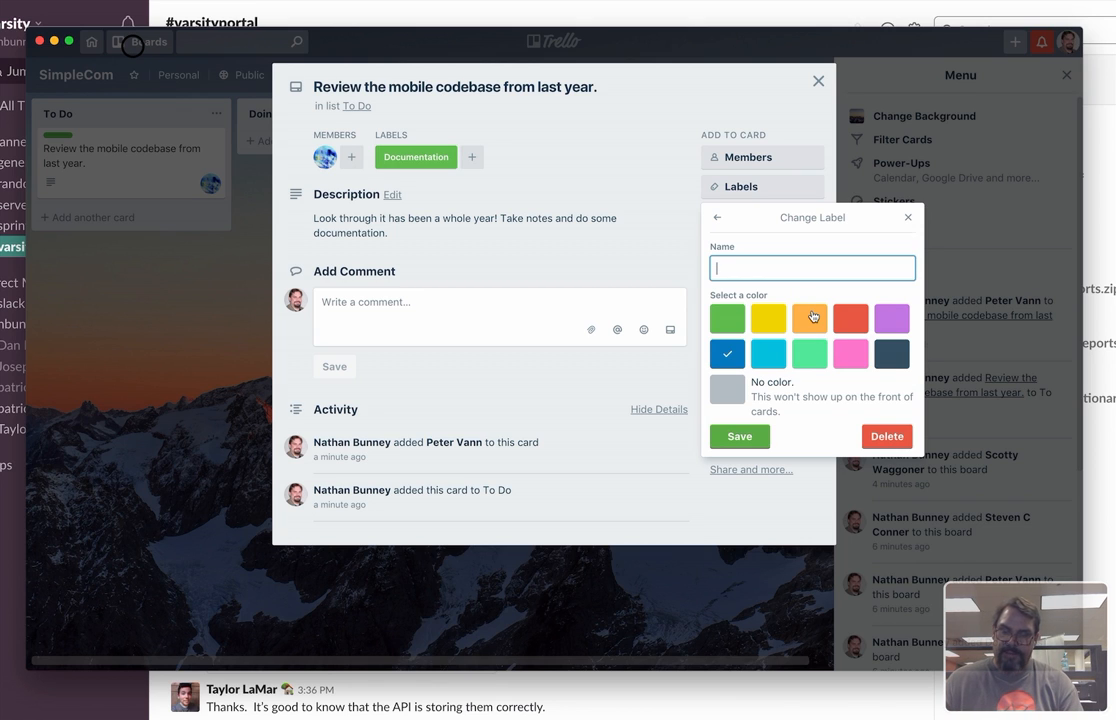
text(Features)
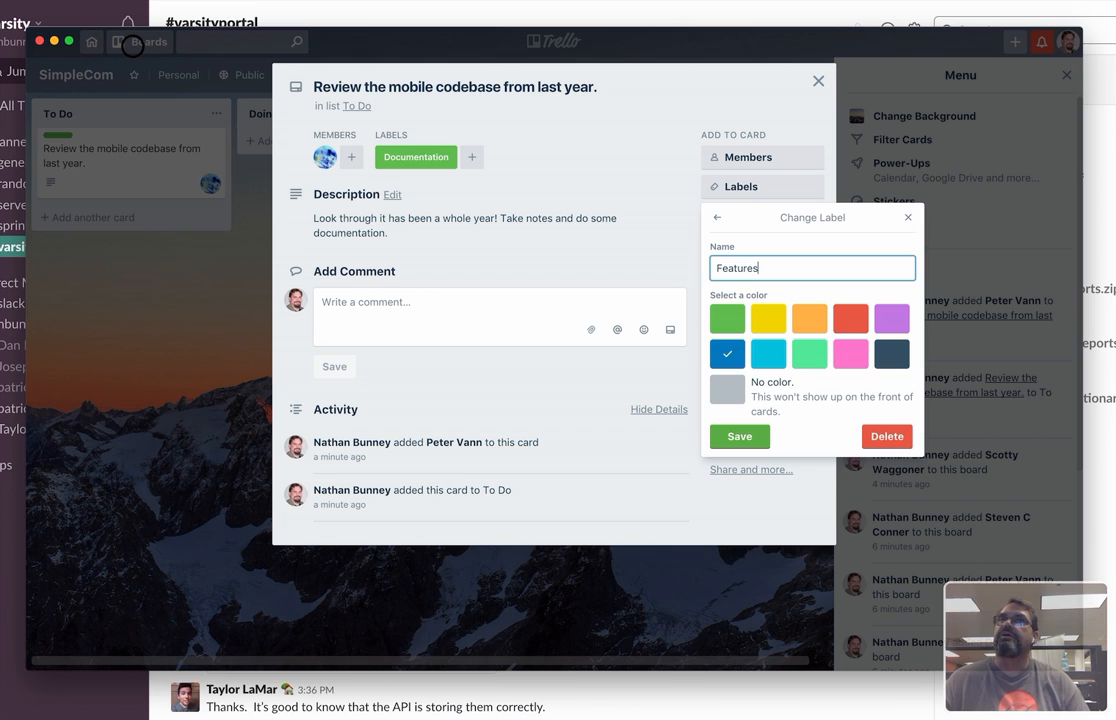
key(Return)
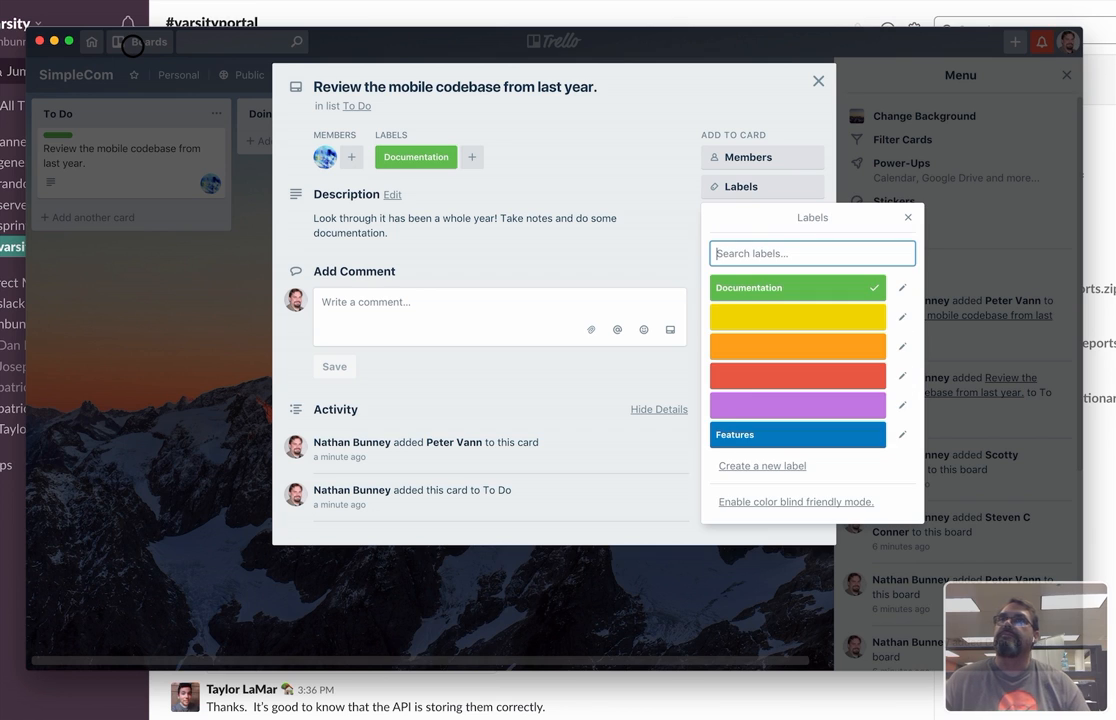
Create a new dark navy label named "Bugs / Bad UI UX" from the codebase review card.
click(795, 466)
click(893, 355)
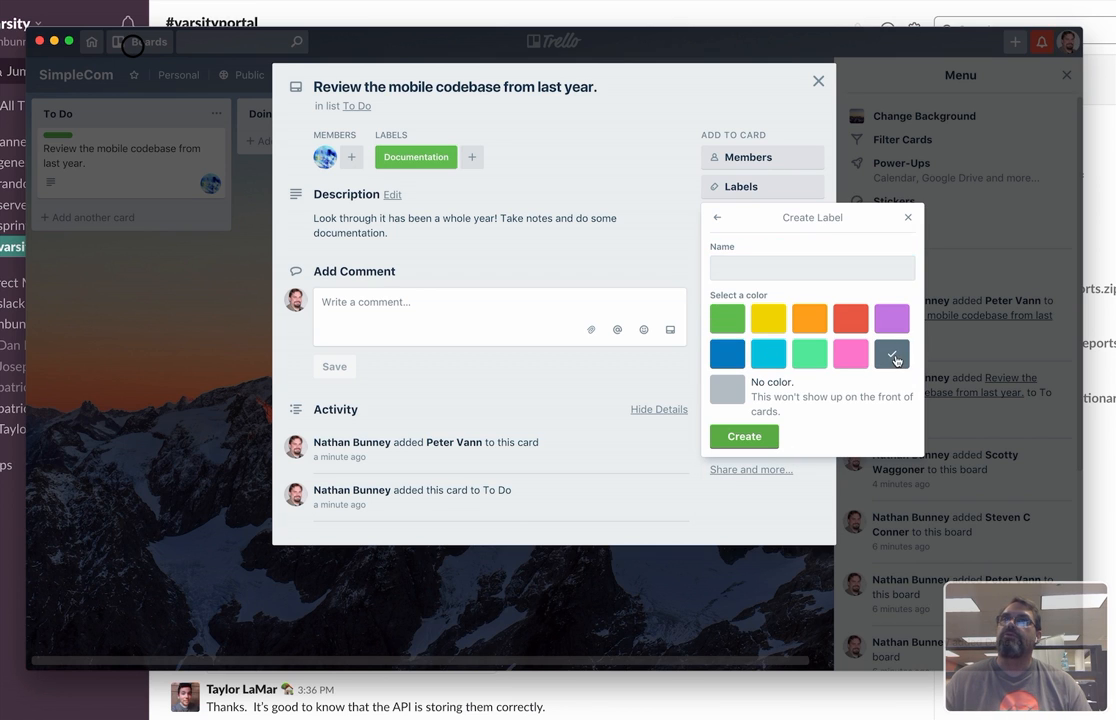
click(804, 268)
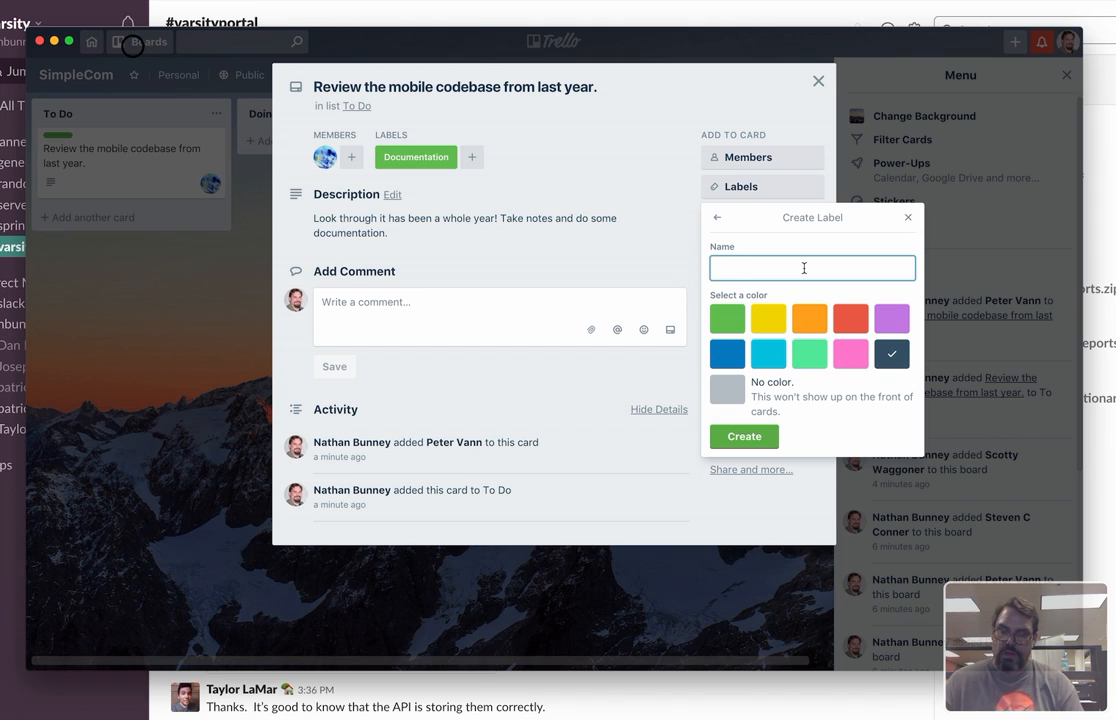
text(Bugs / )
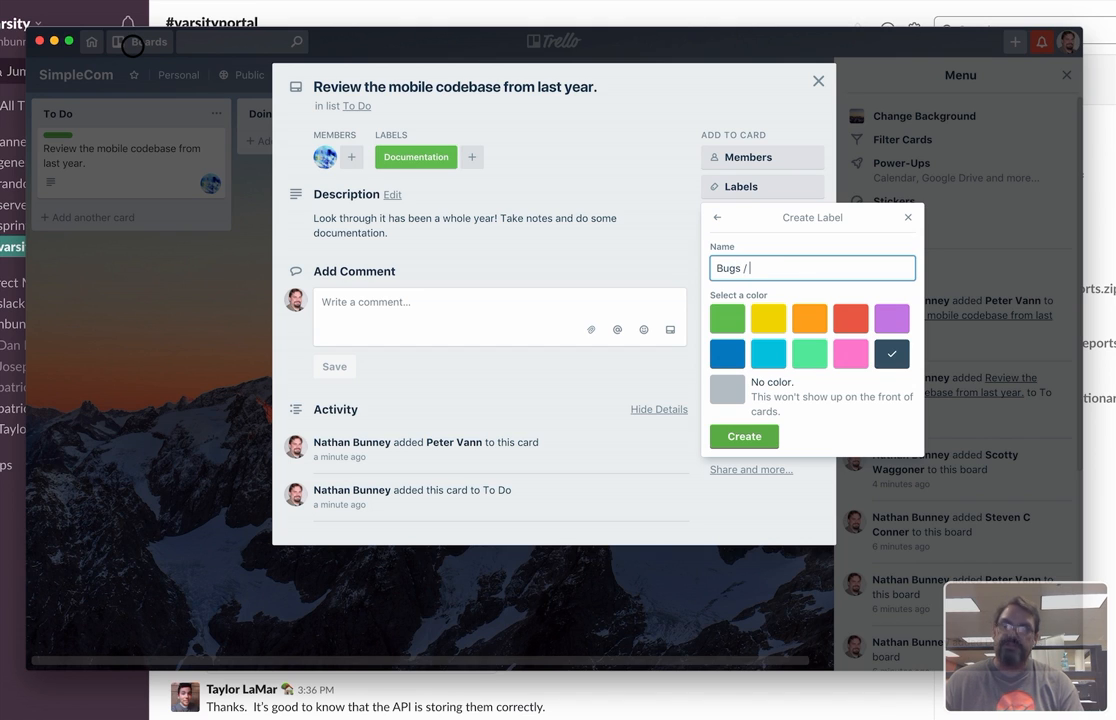
text(Ba)
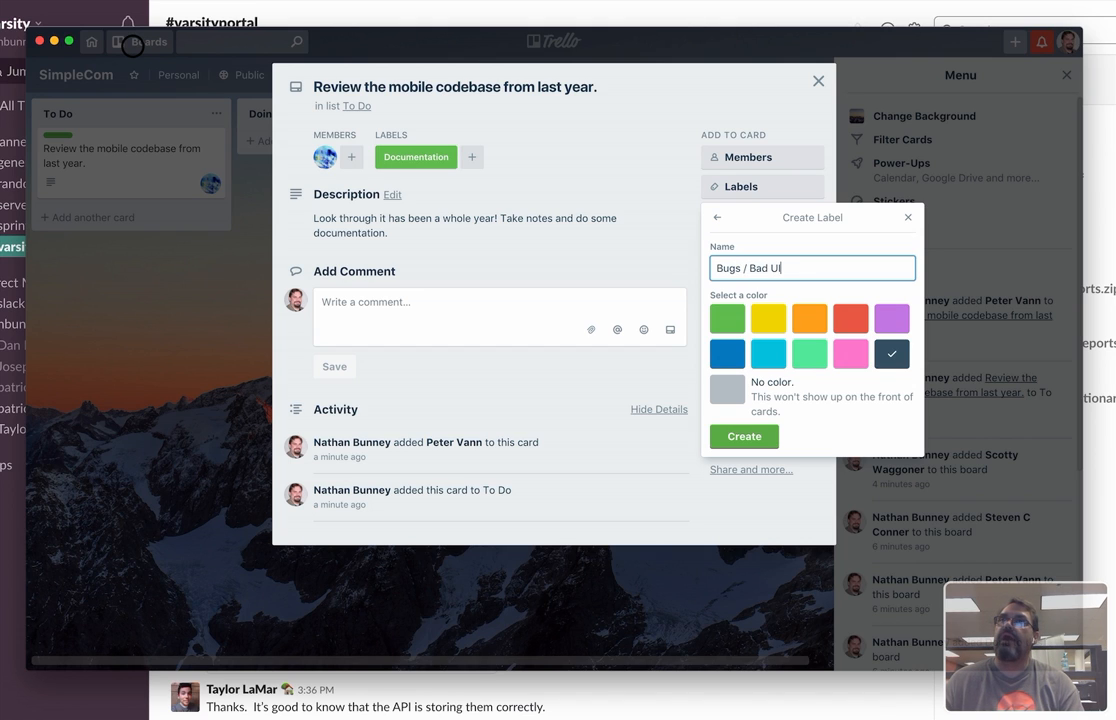
text(d UI )
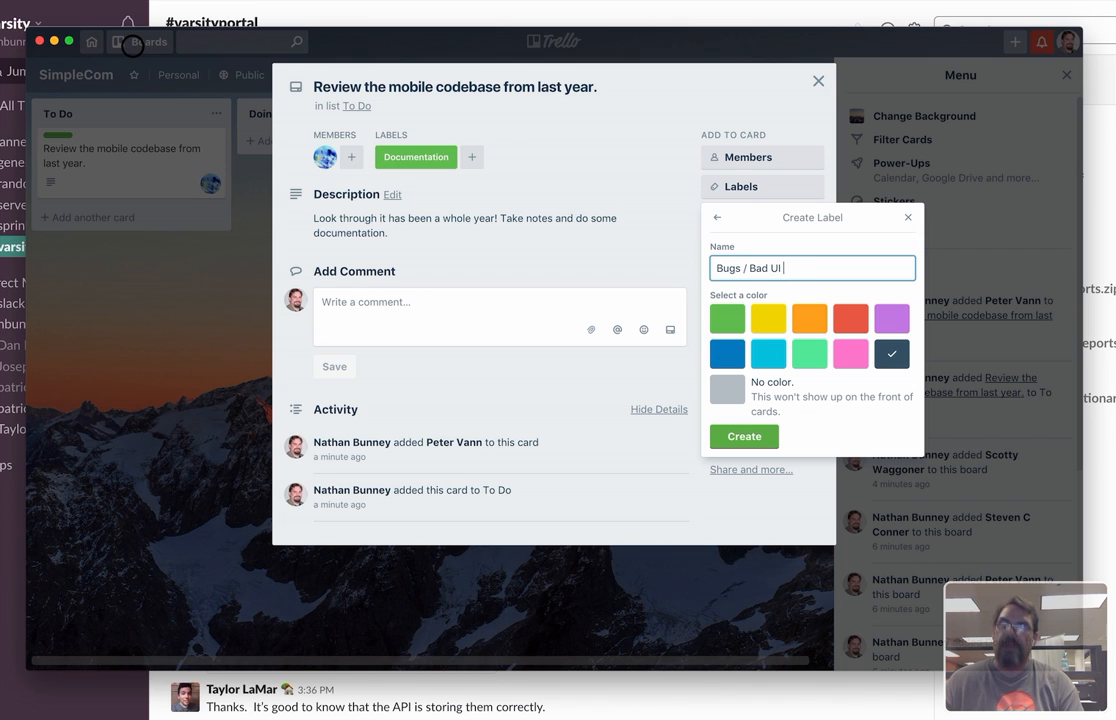
text(UX)
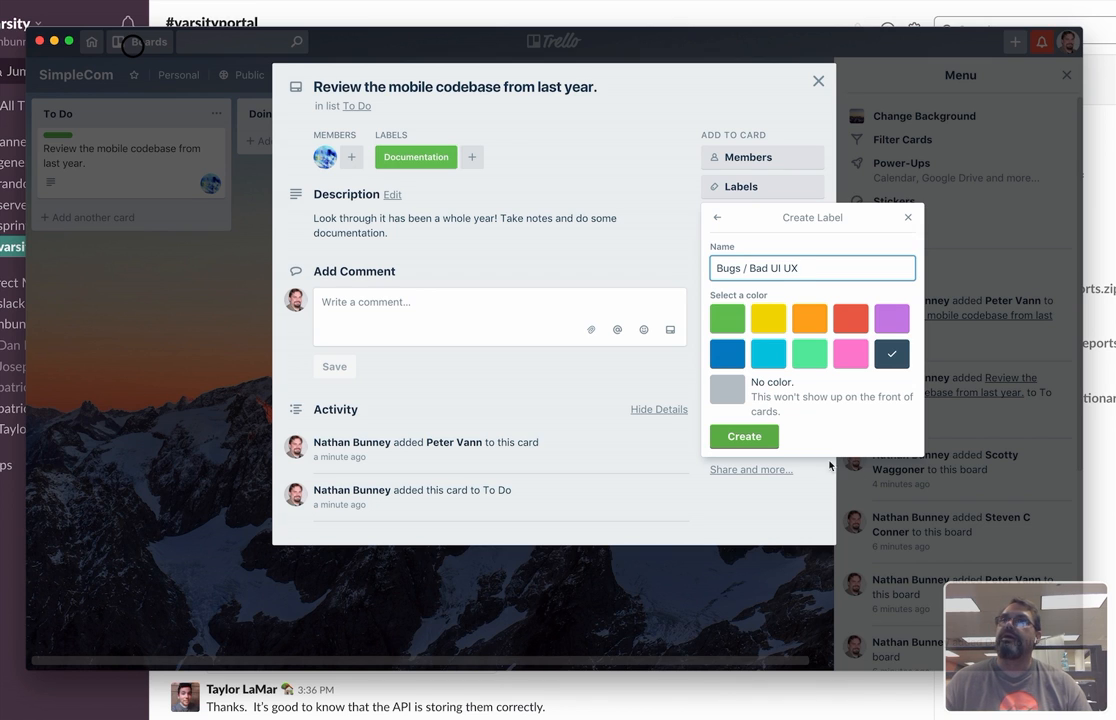
click(744, 436)
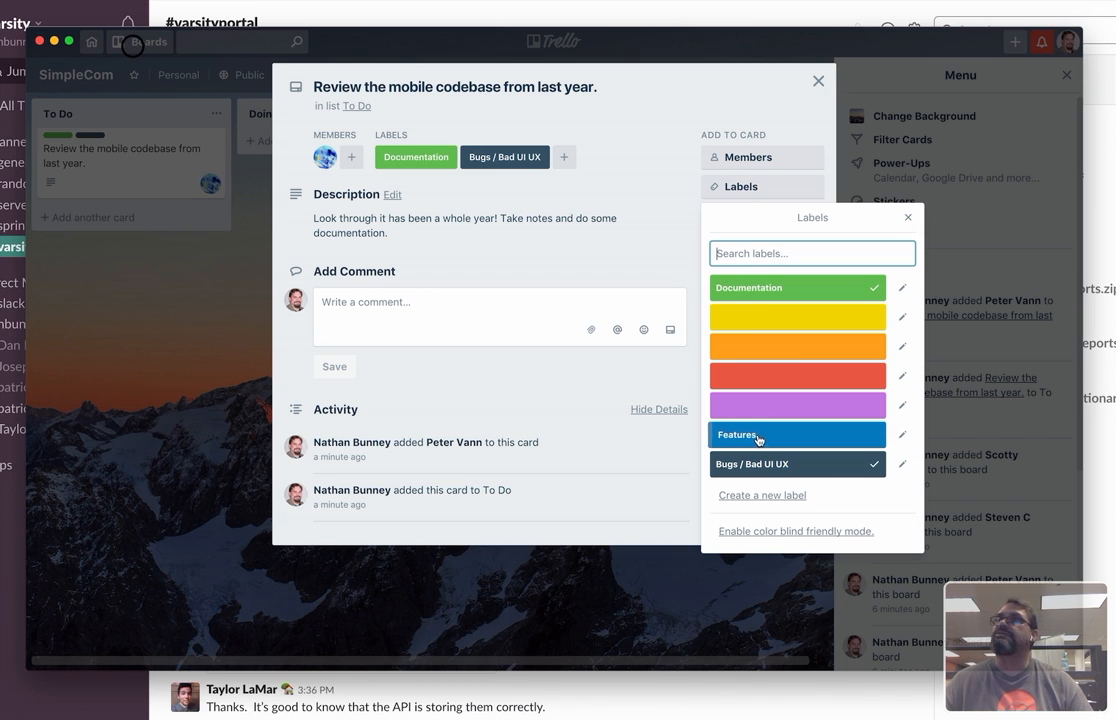
Remove the "Bugs / Bad UI UX" label from the card, keeping only Documentation applied, and close the card.
click(753, 325)
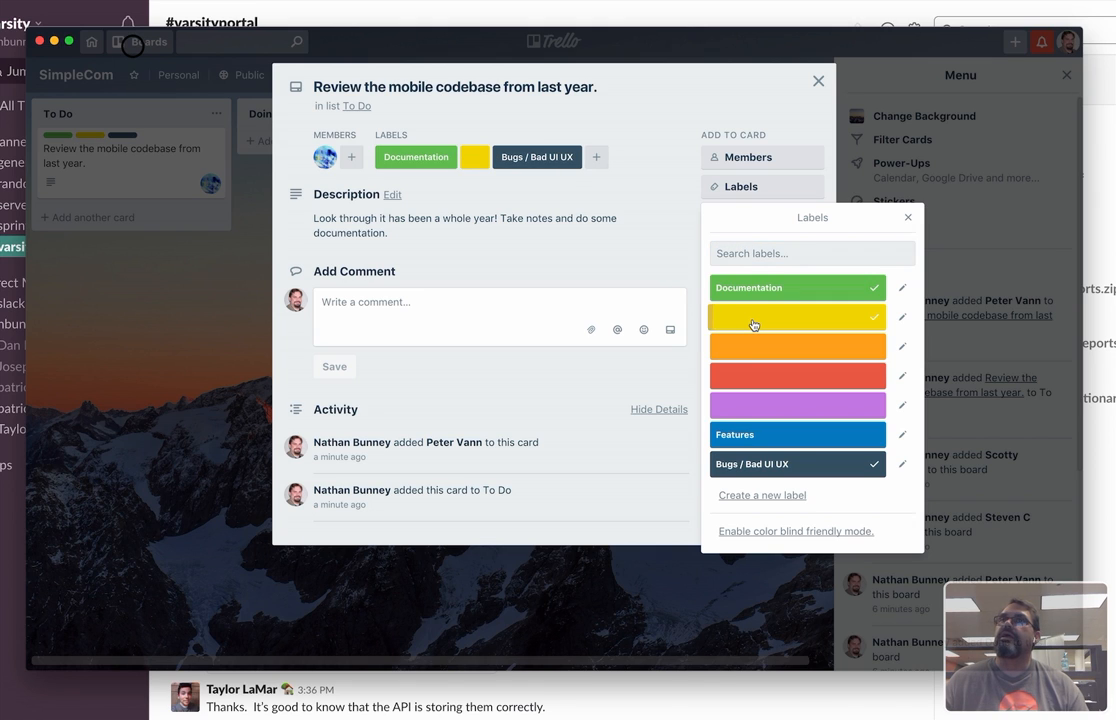
click(753, 325)
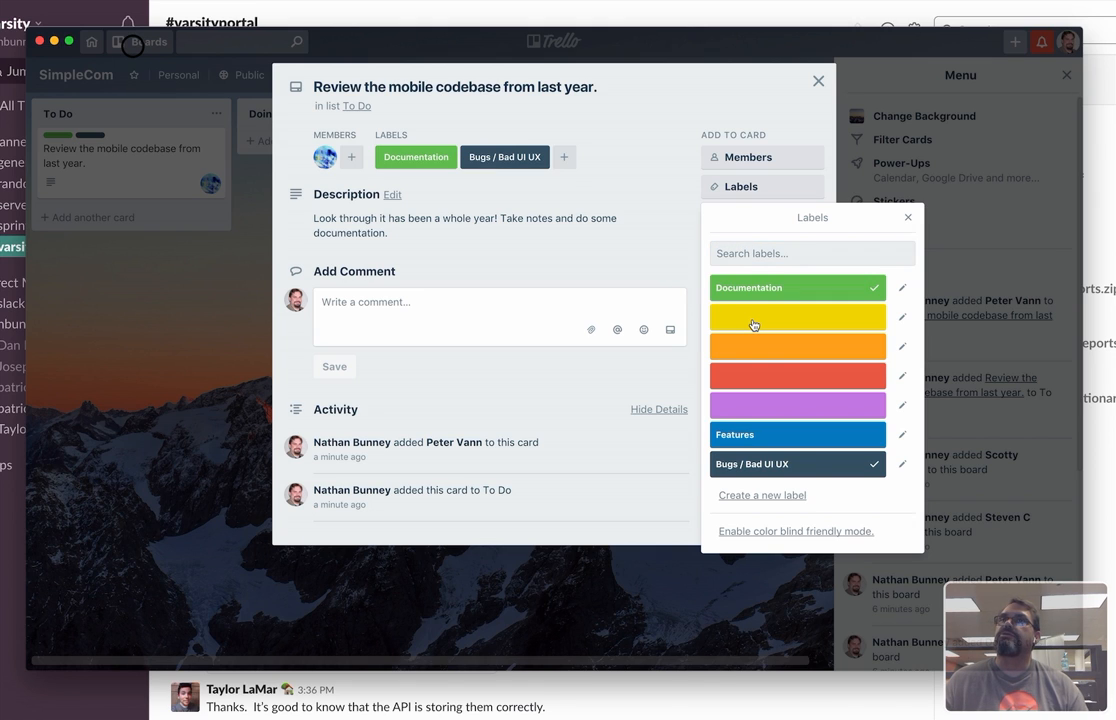
click(809, 467)
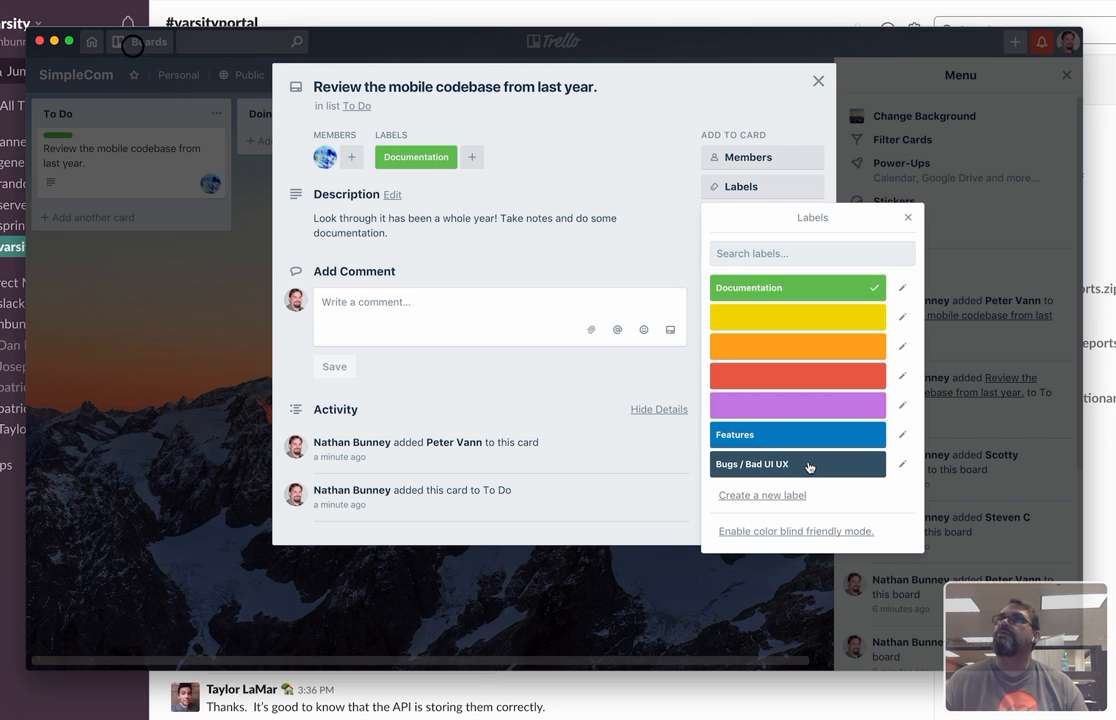
click(910, 217)
click(817, 81)
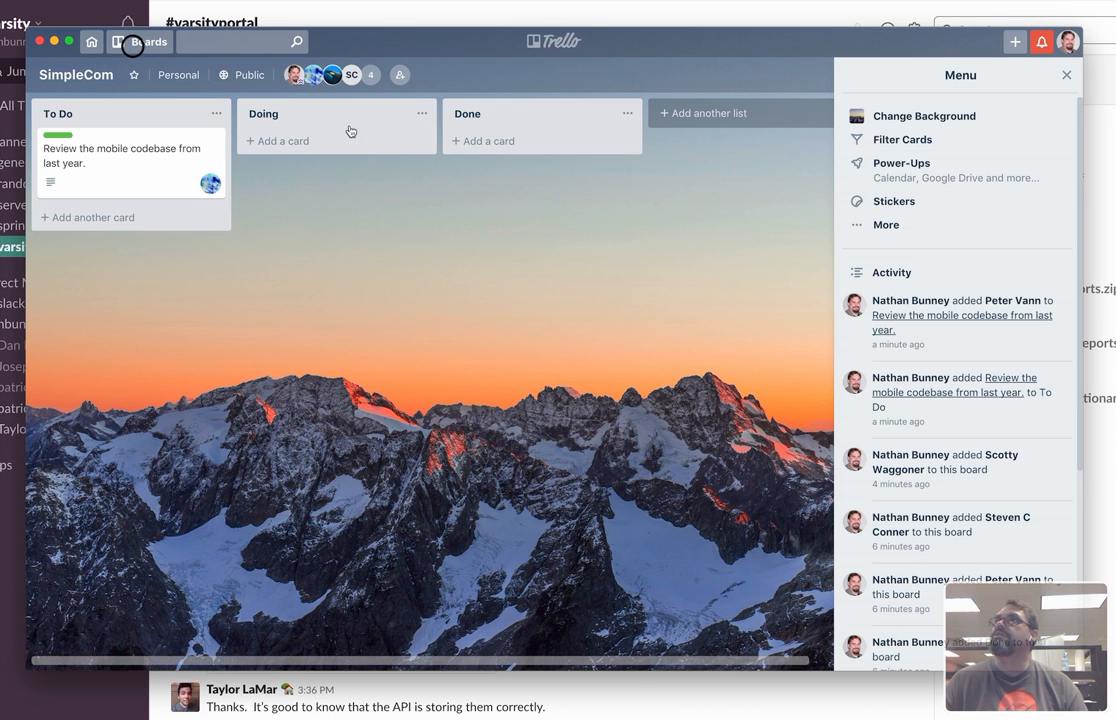
Add a second card titled "Video Instruction for the Product" to the To Do list.
click(78, 218)
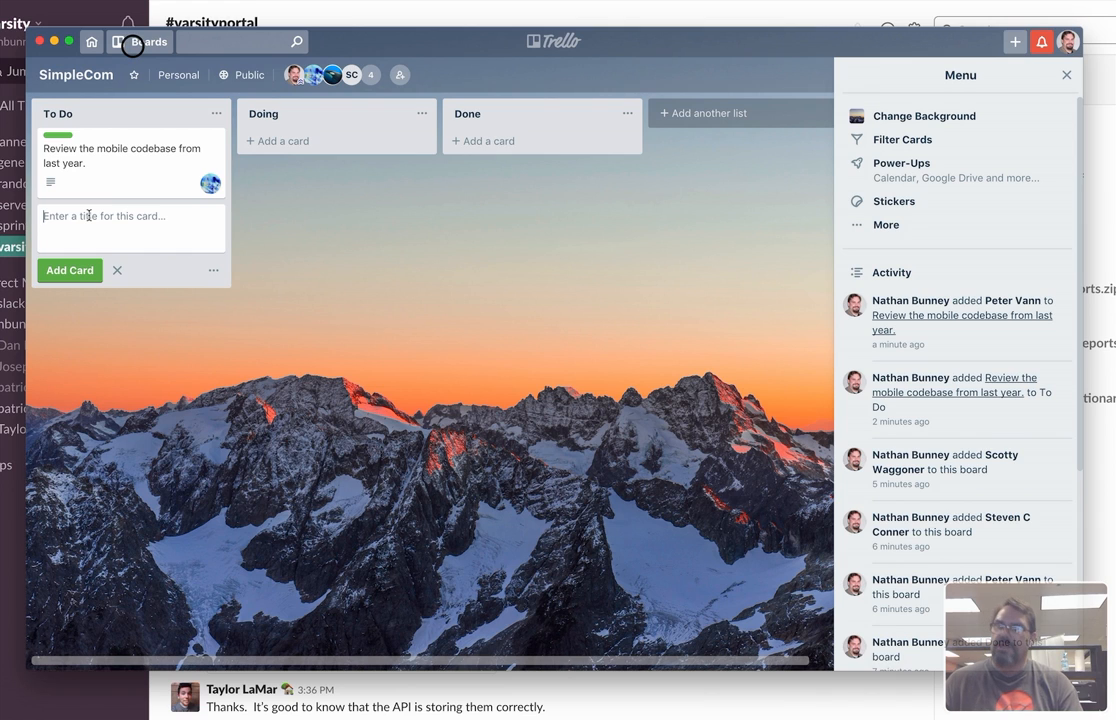
text(Video)
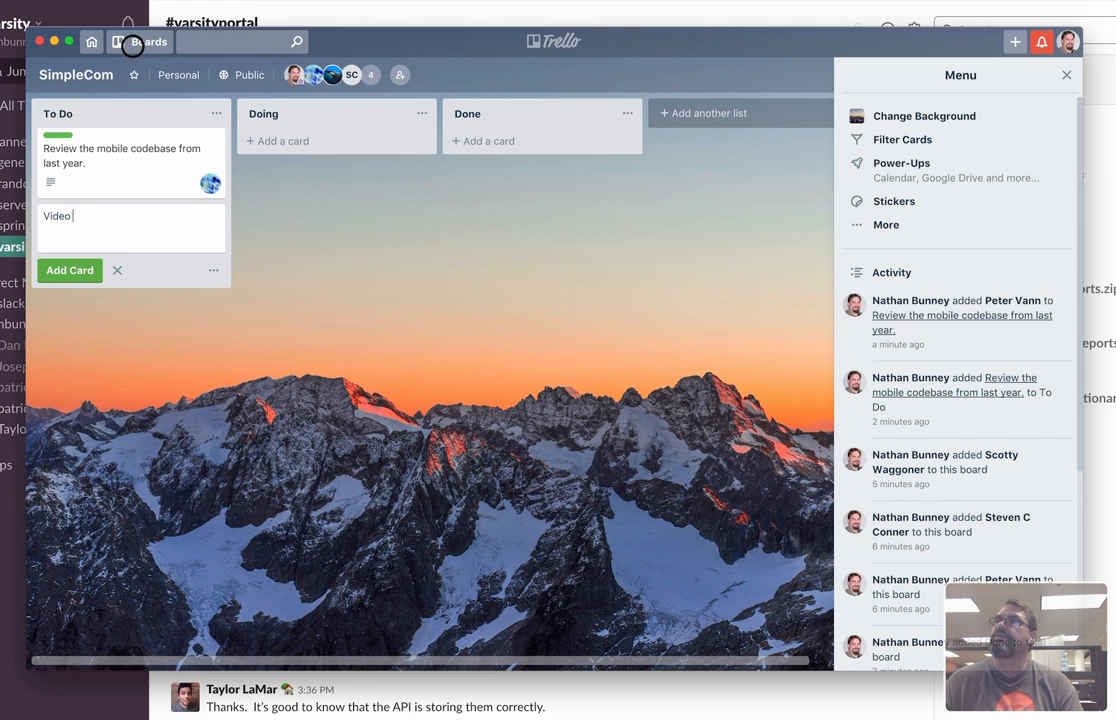
text(Istruction)
key(BackSpace)
key(BackSpace)
key(BackSpace)
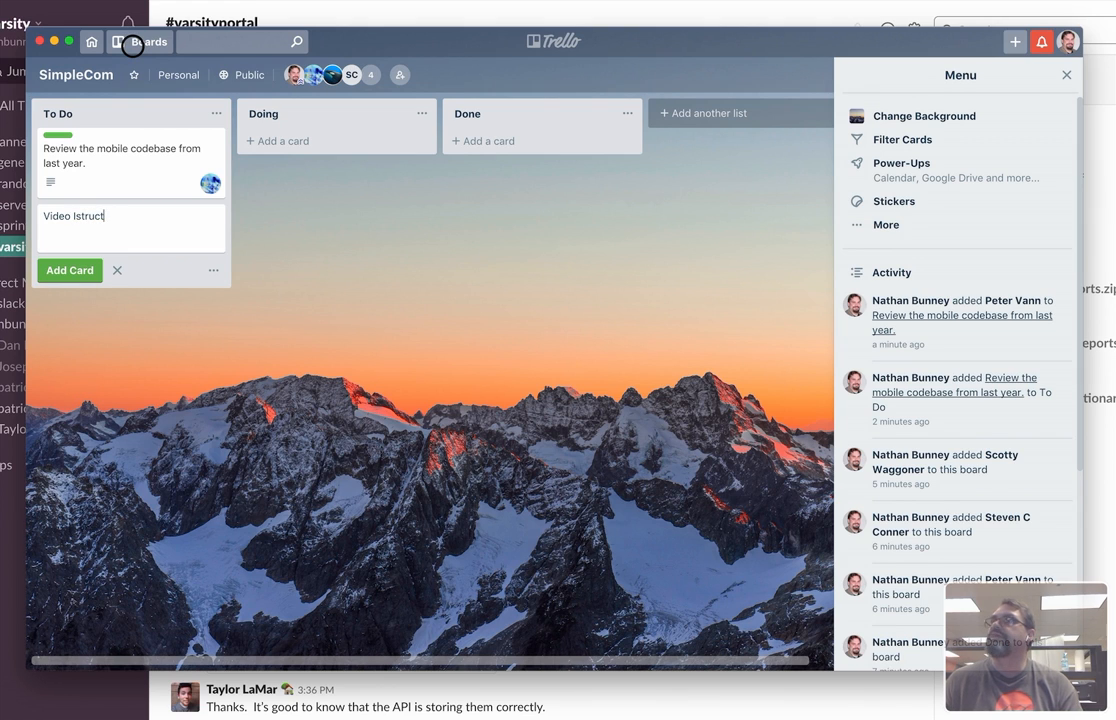
key(BackSpace)
key(BackSpace)
key(BackSpace)
text(nstr)
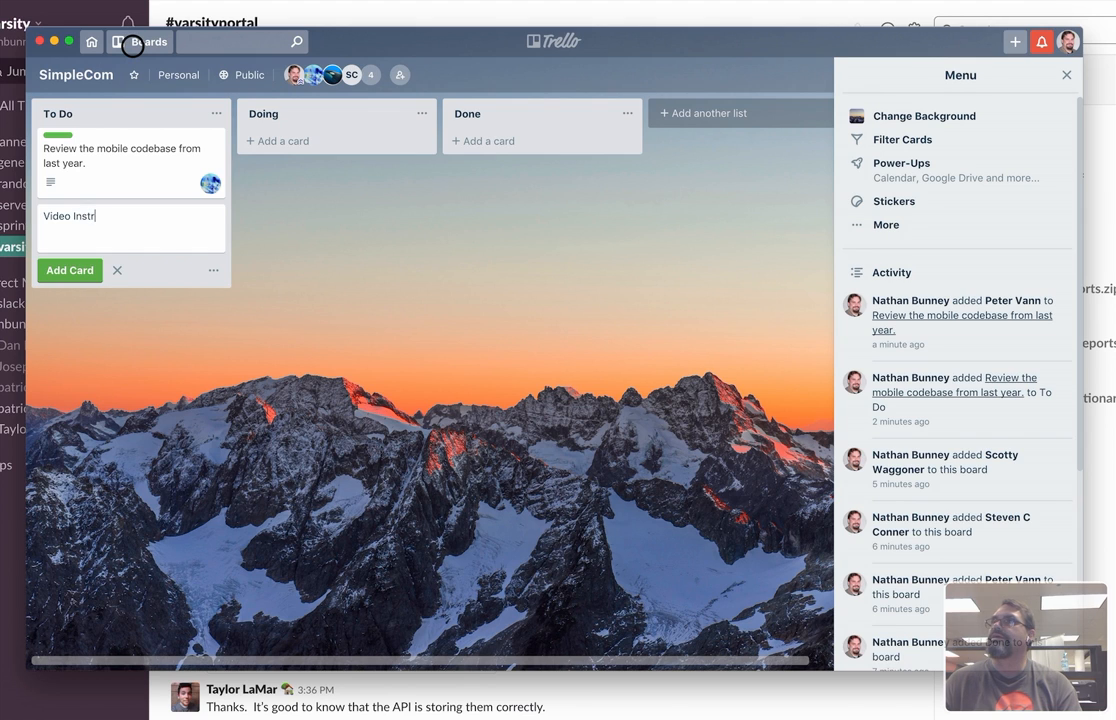
text(uction for the )
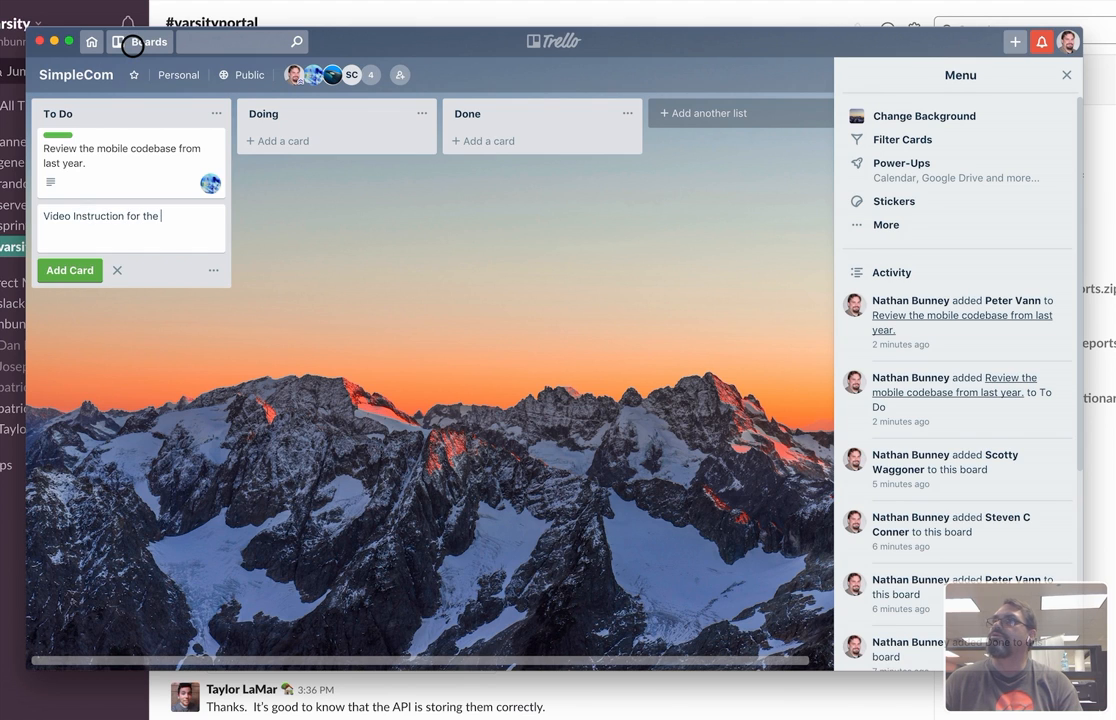
text(Product)
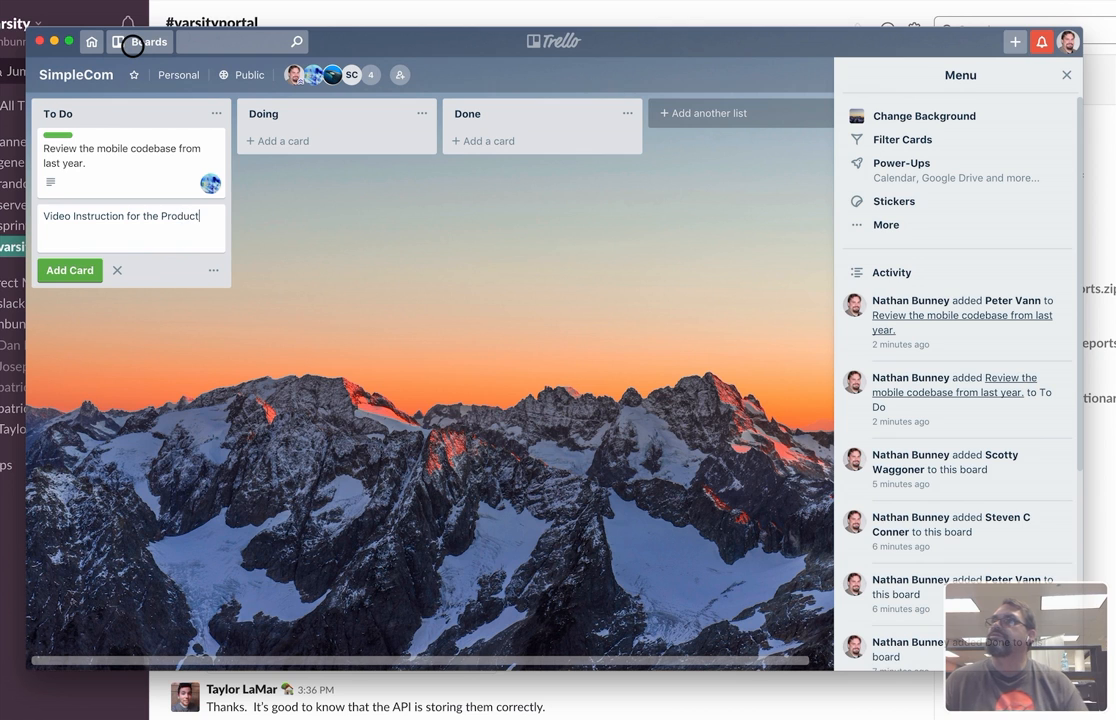
click(64, 270)
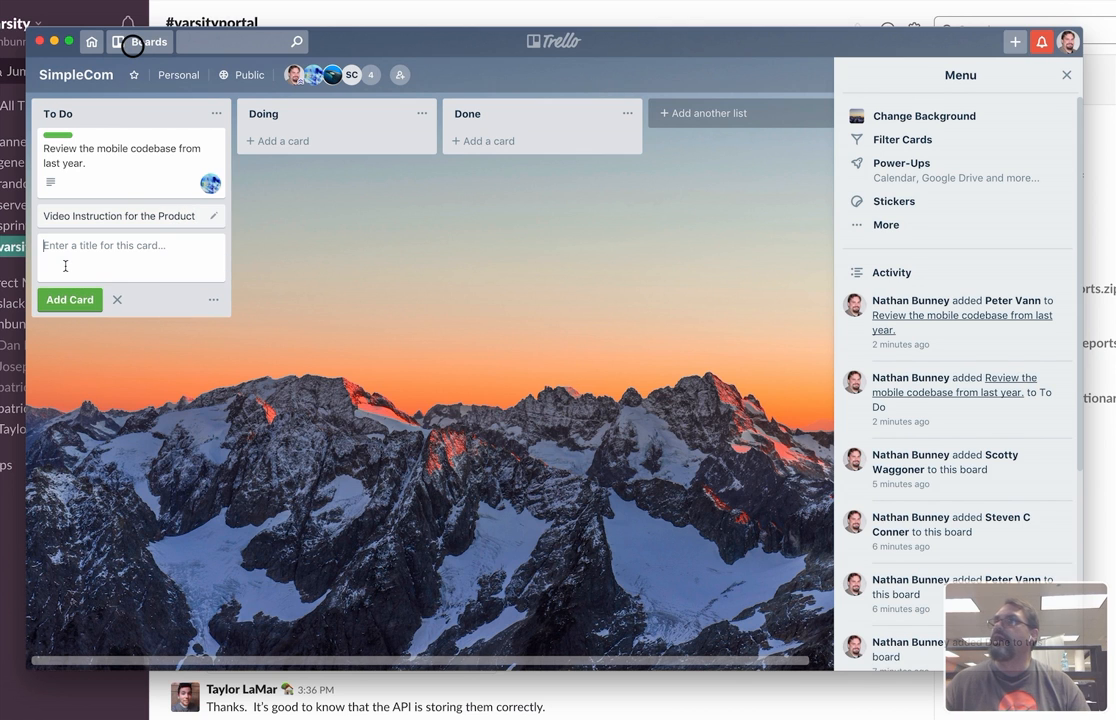
Open the video instruction card and add a checklist with the default title and the first item "Plan the training video".
click(140, 215)
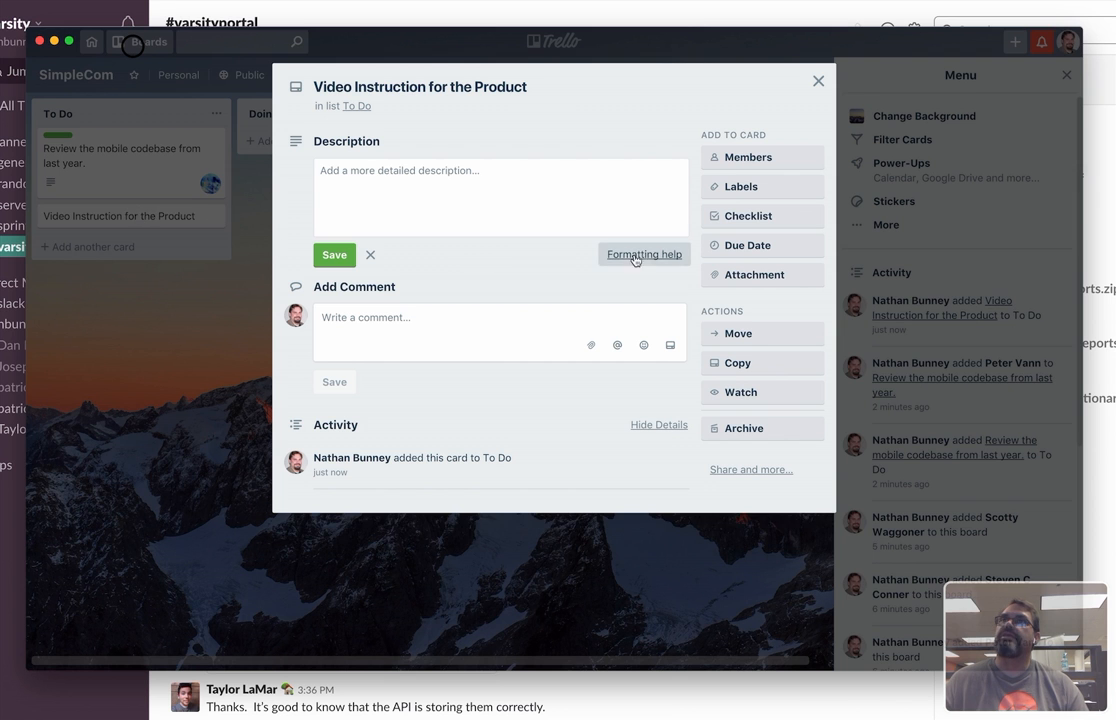
click(757, 217)
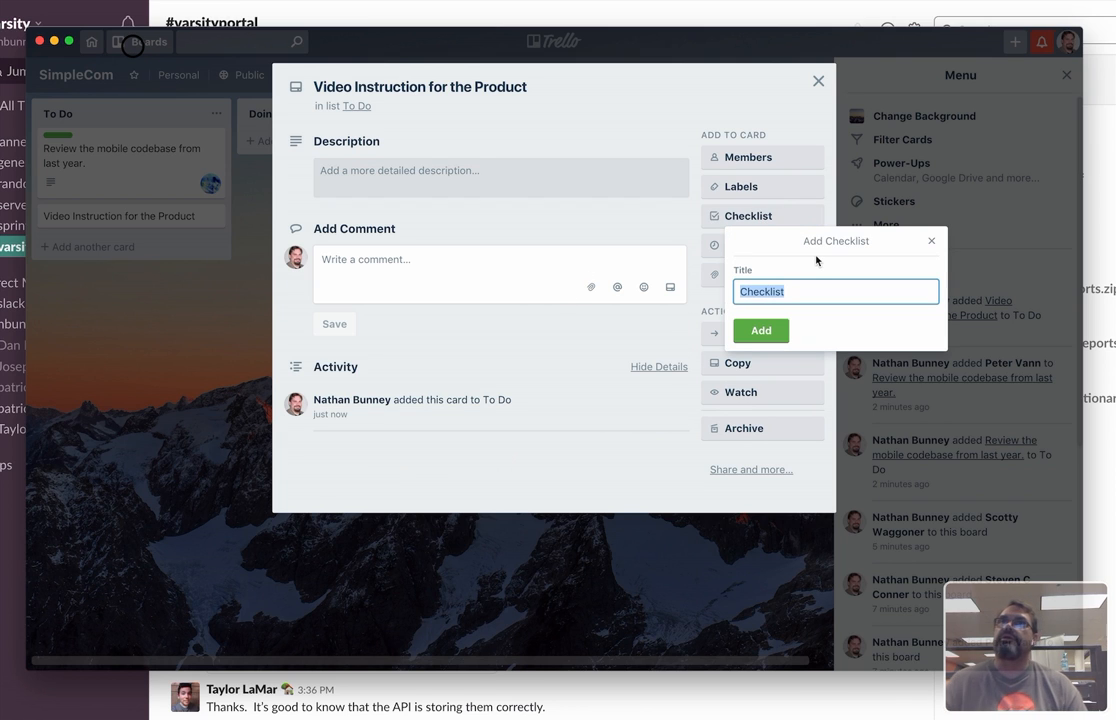
click(762, 329)
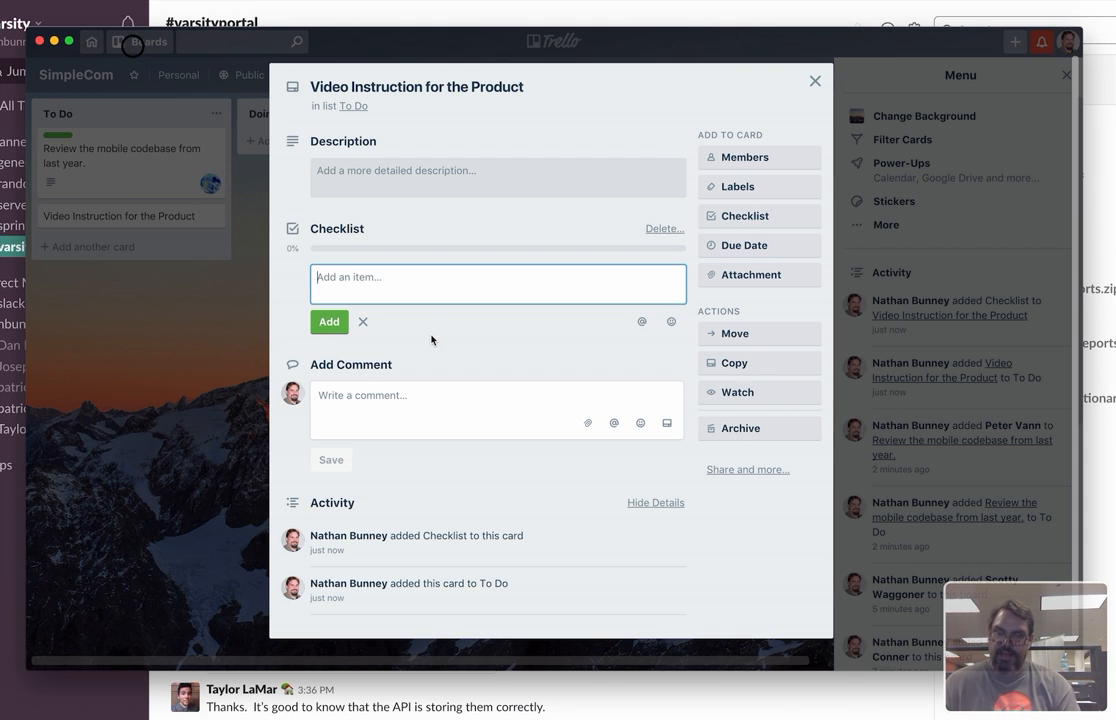
text(Plan the )
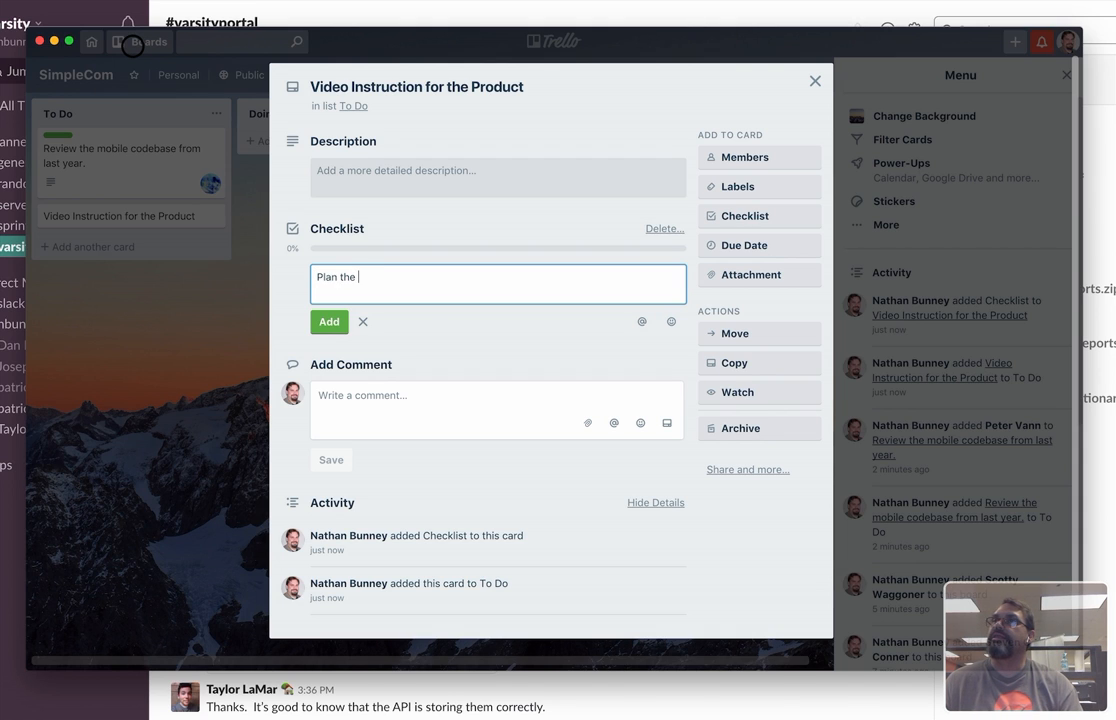
text(training video)
key(Return)
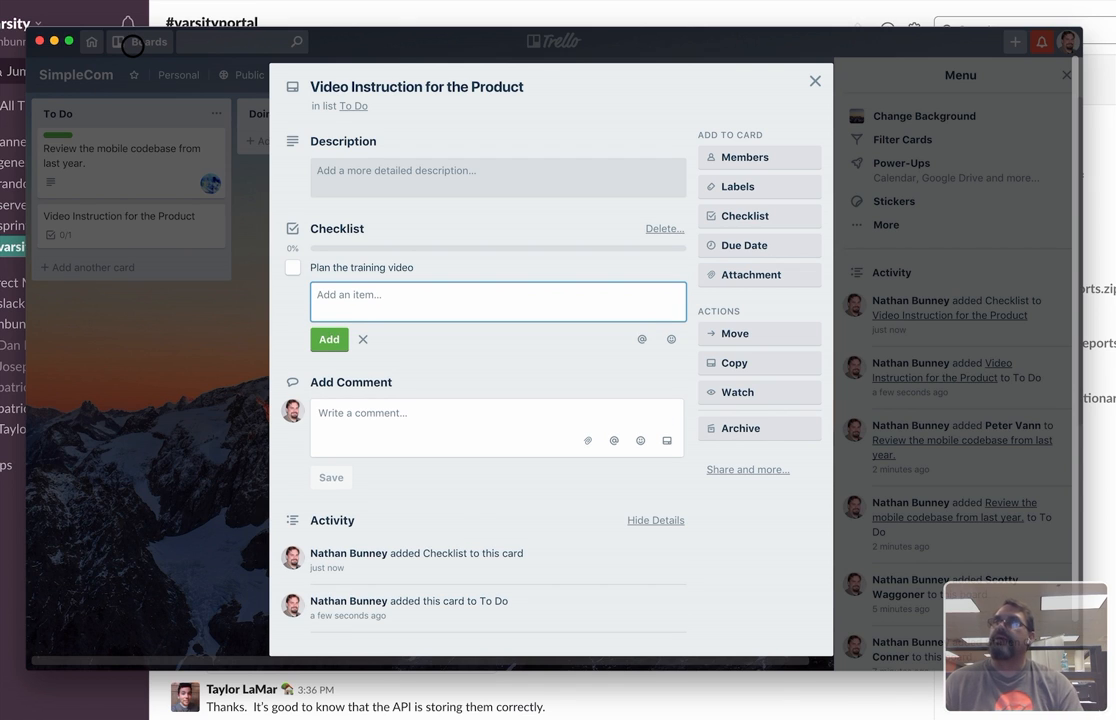
Add the item "Do the artwork and animations." to the card's checklist.
text(D)
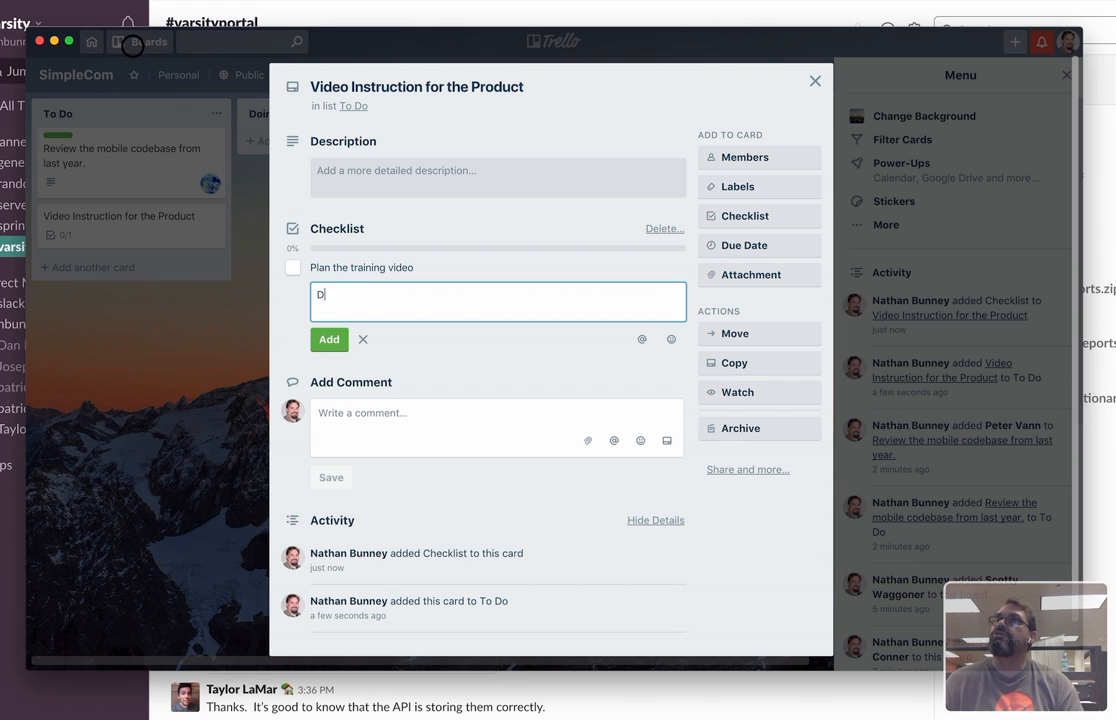
text(o the art)
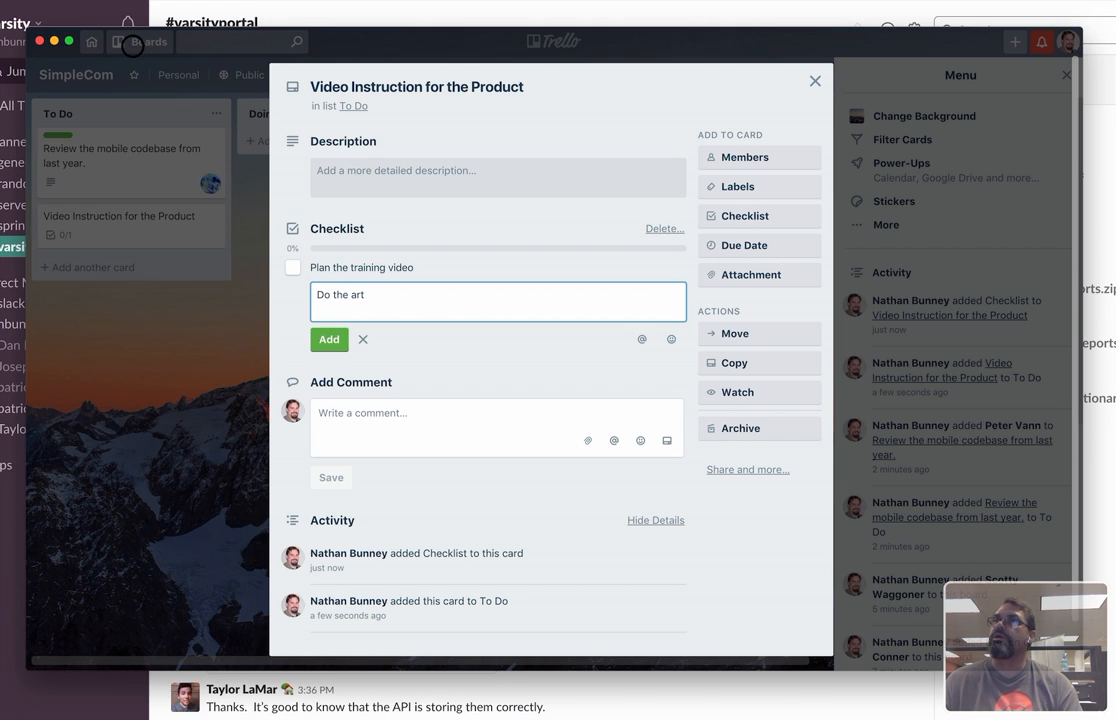
text(work and animations.)
key(Return)
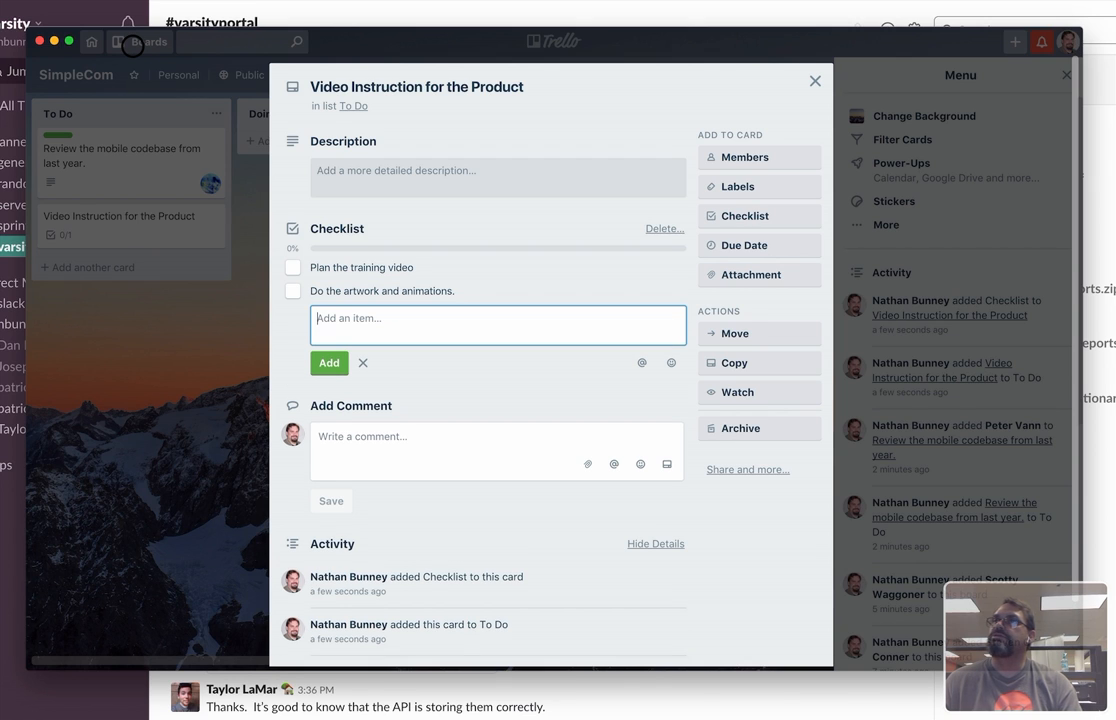
Add the checklist items "Film Live Scenes" and "Edit and polish the video.", then close the card.
text(Film)
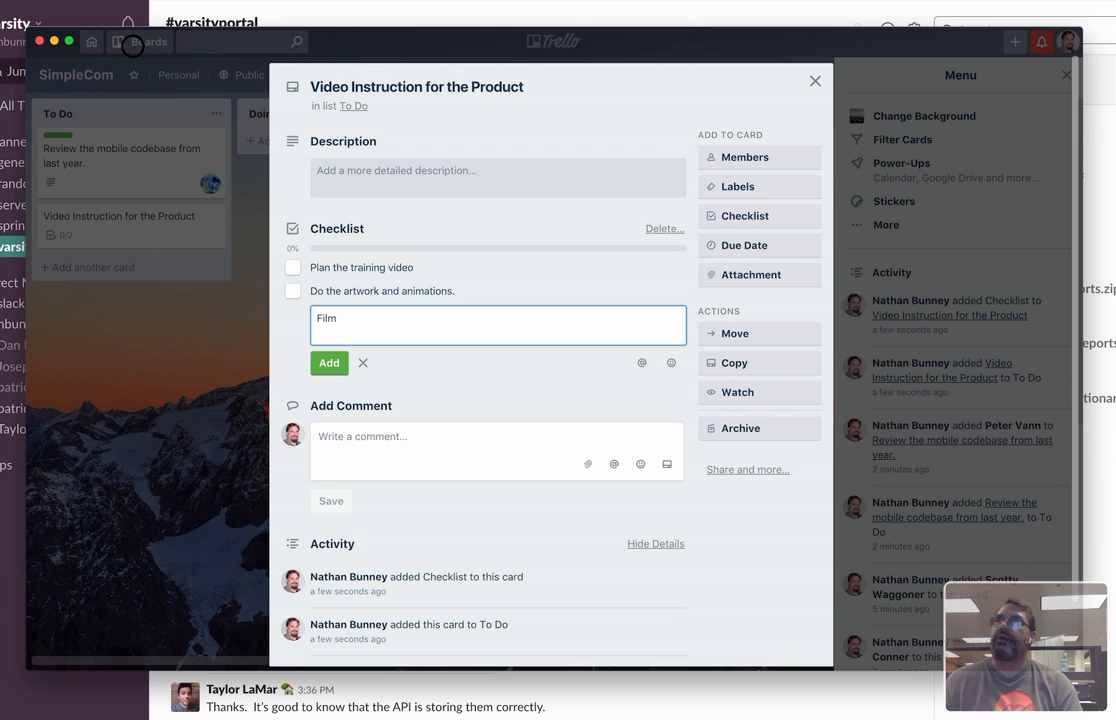
text( Live Scenes)
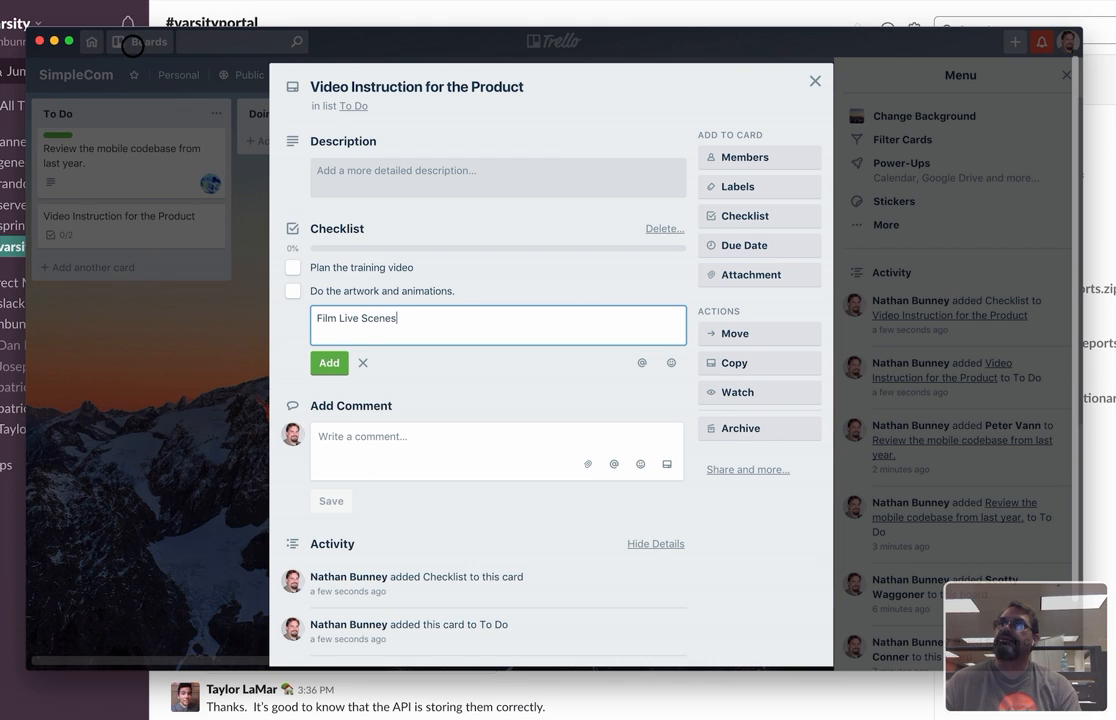
key(Return)
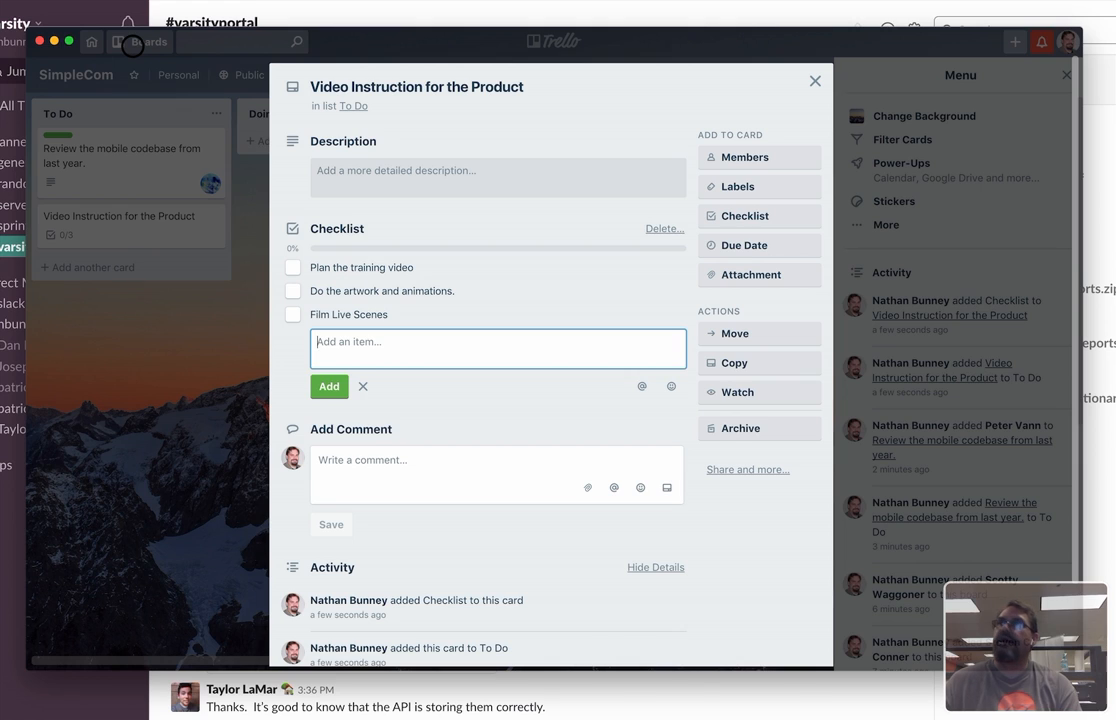
text(Edit and polish)
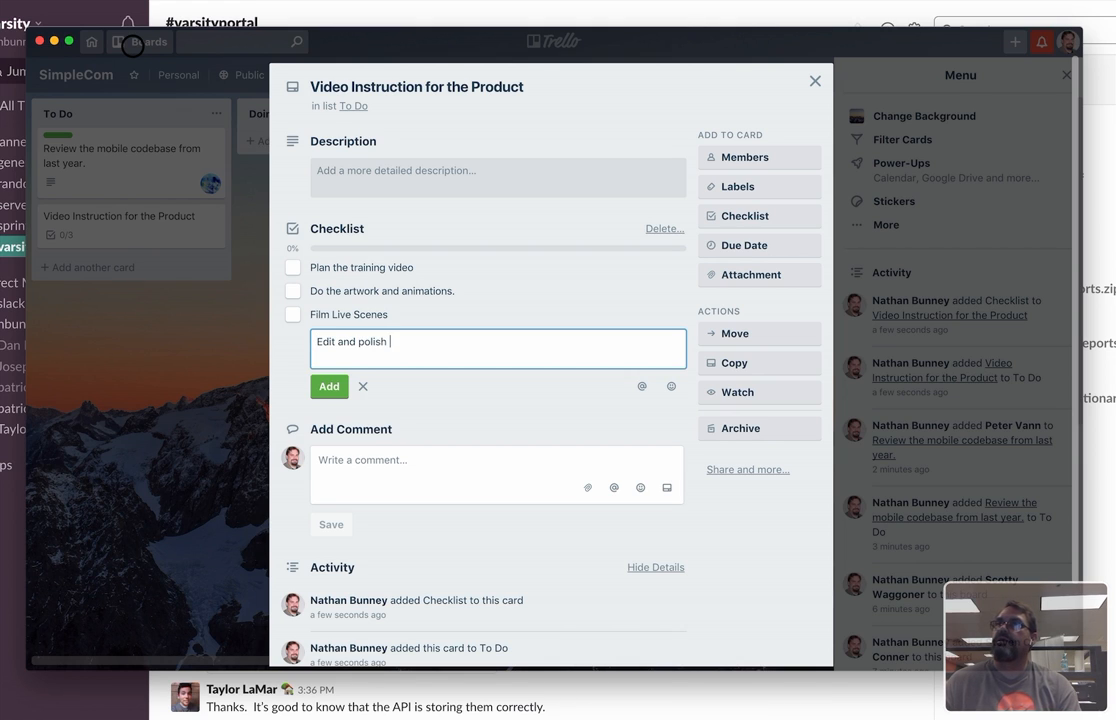
text( the video.)
click(328, 386)
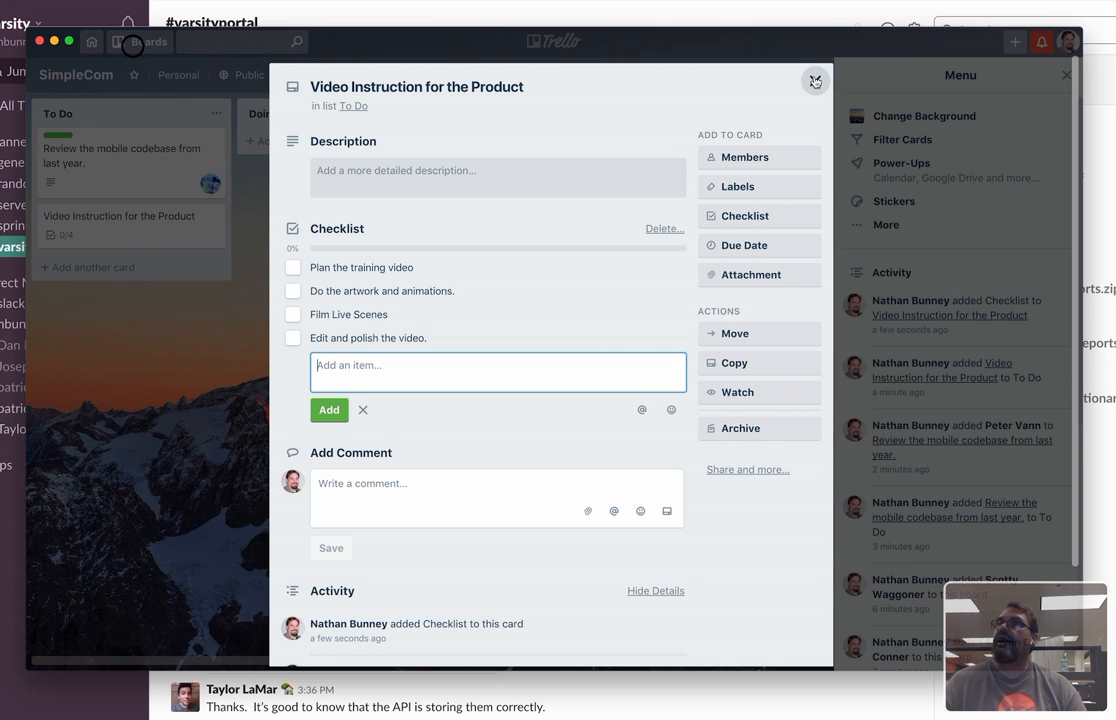
click(815, 81)
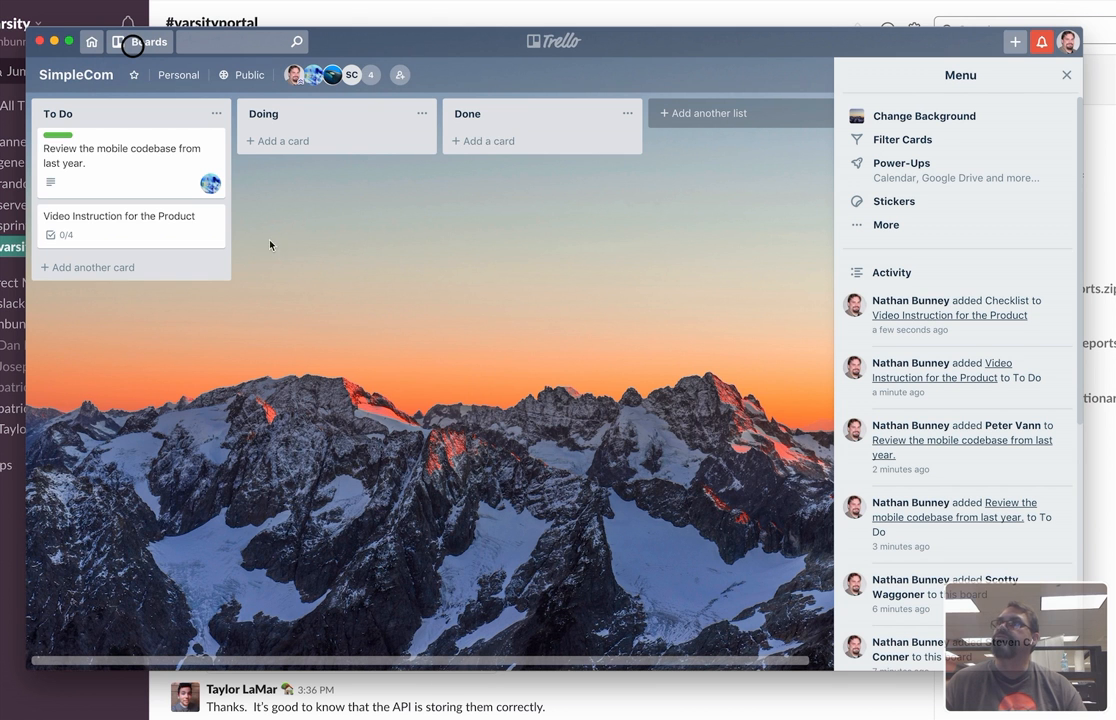
Reopen the video instruction card and assign the first listed board member to it.
click(137, 217)
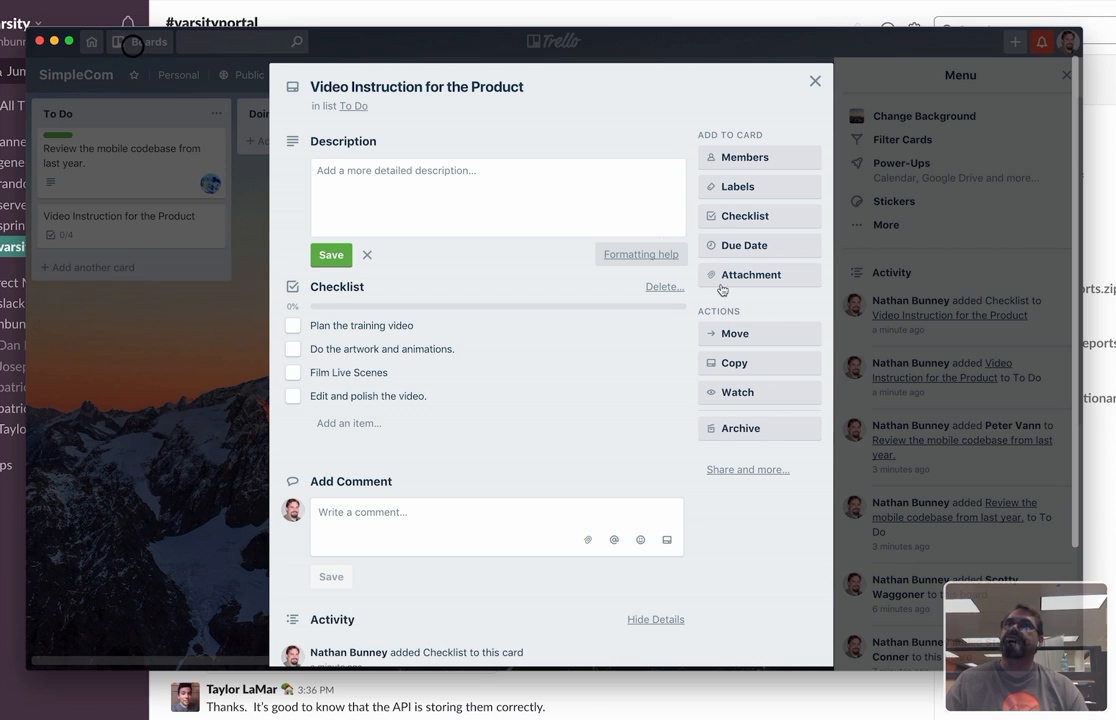
click(745, 160)
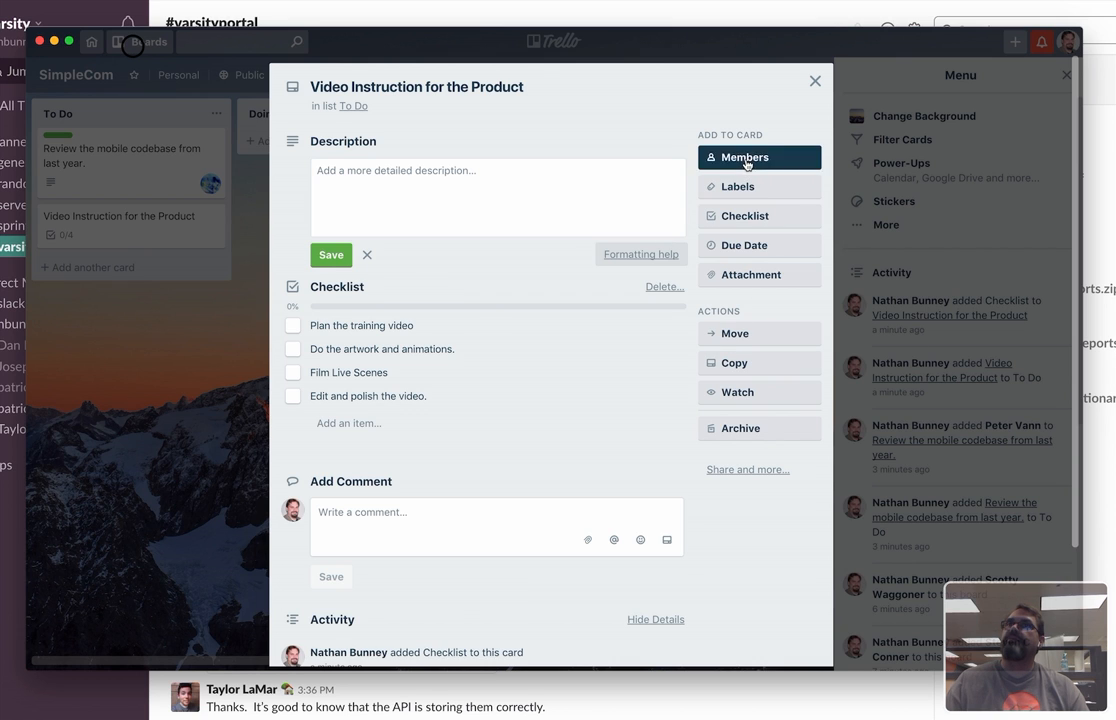
click(765, 260)
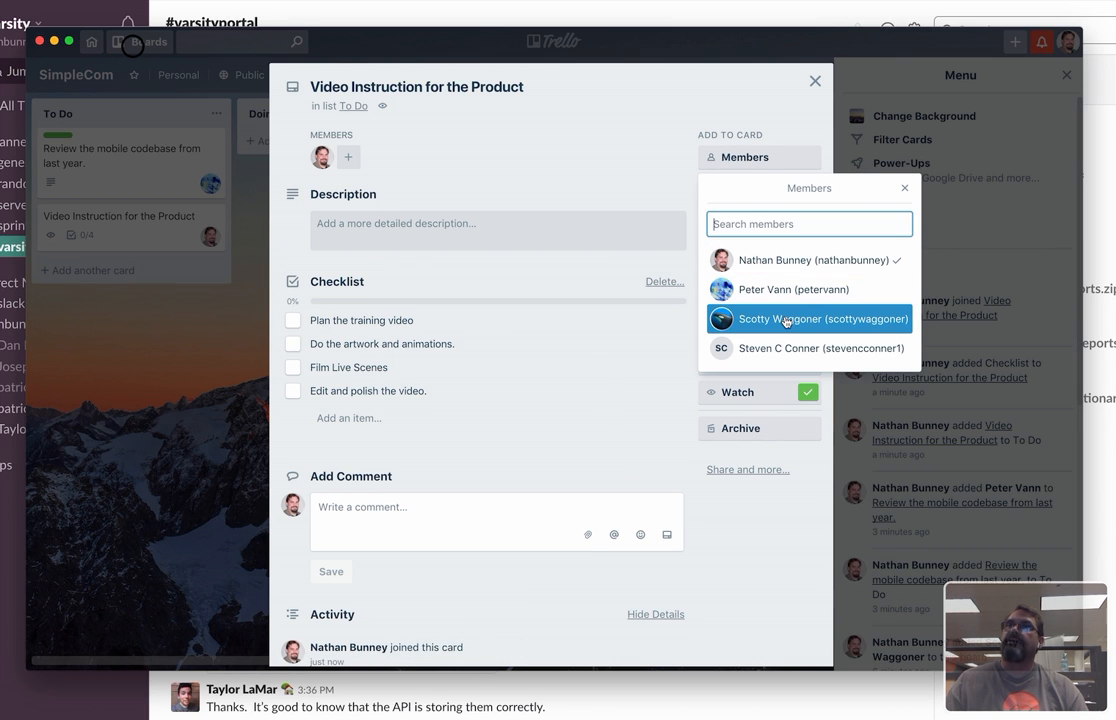
Assign the third and fourth originally listed board members to the video instruction card as well.
click(786, 321)
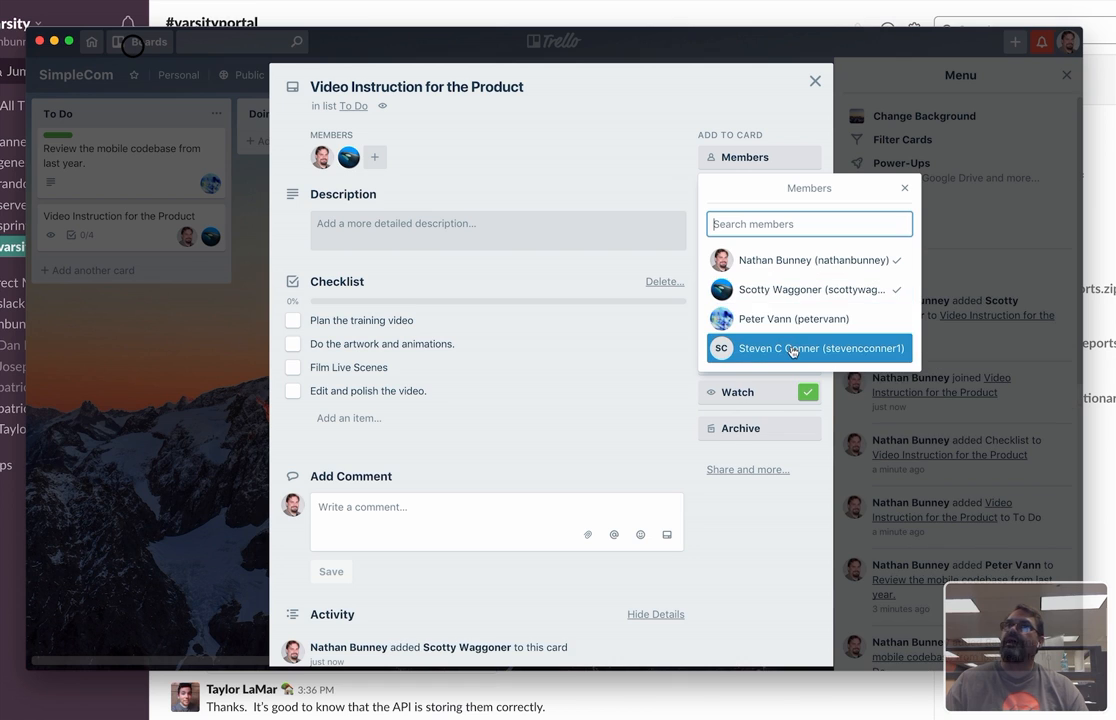
click(792, 349)
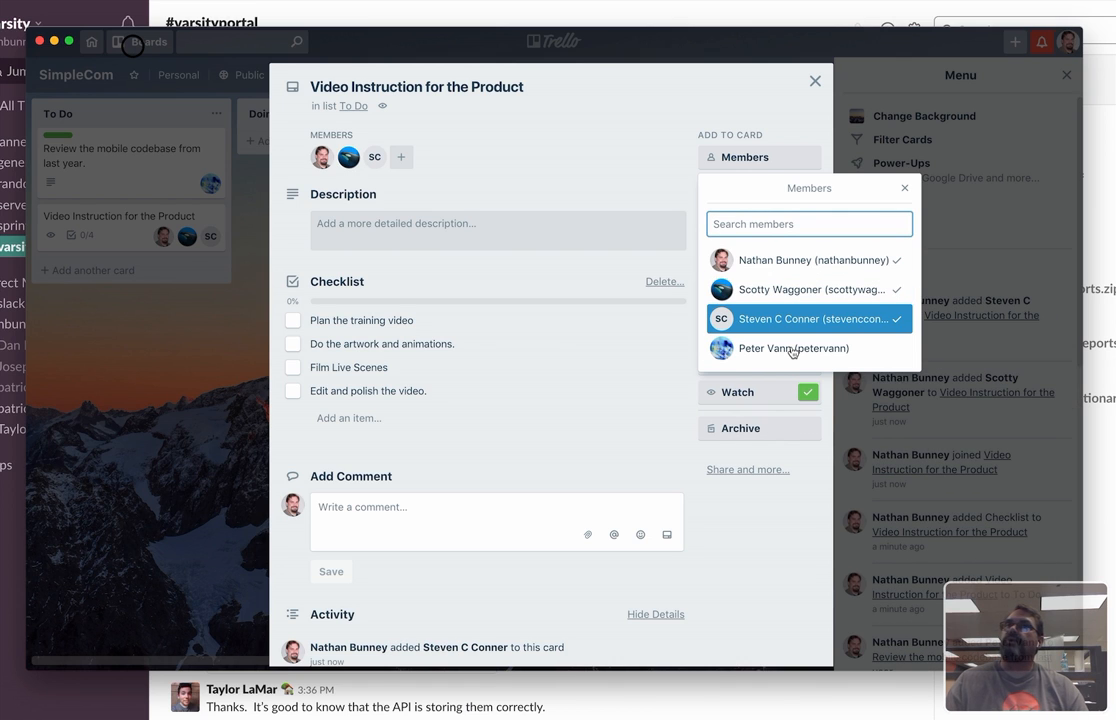
Remove all three assigned members from the video instruction card and close the member list.
click(792, 320)
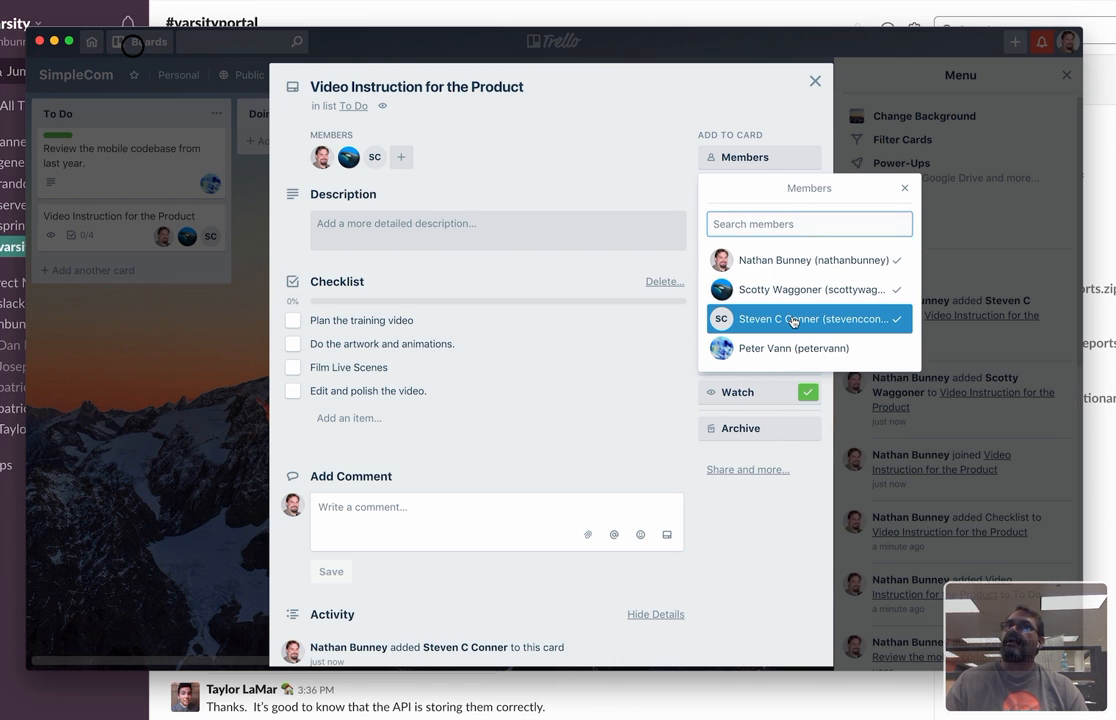
click(793, 290)
click(790, 260)
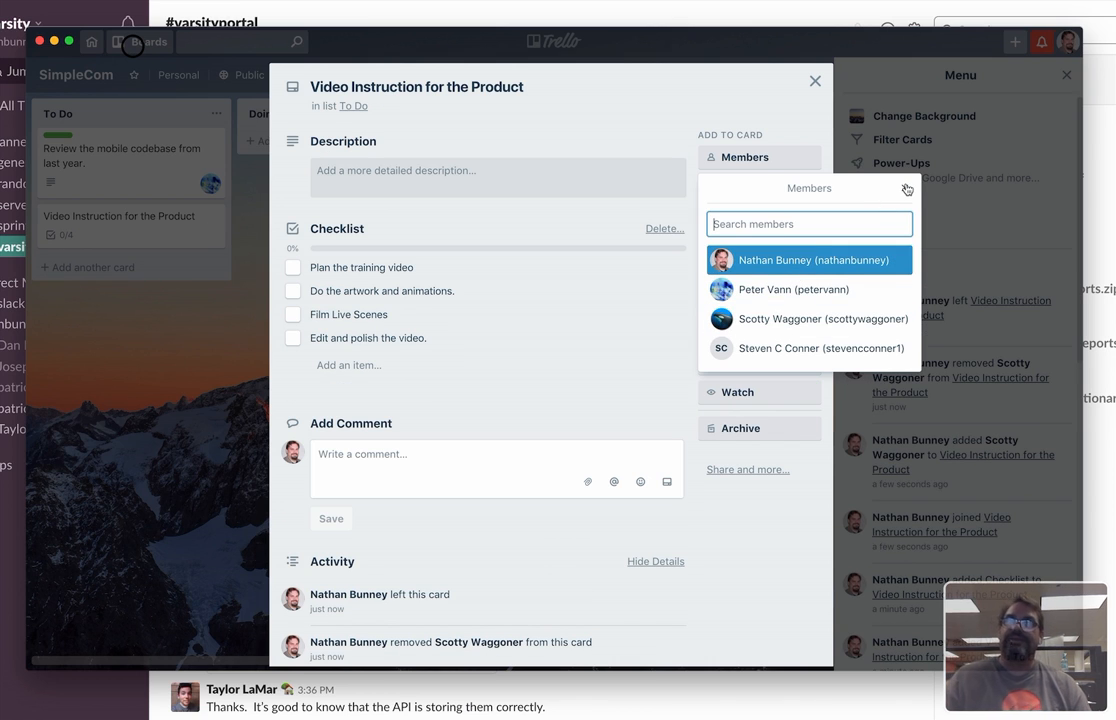
click(906, 189)
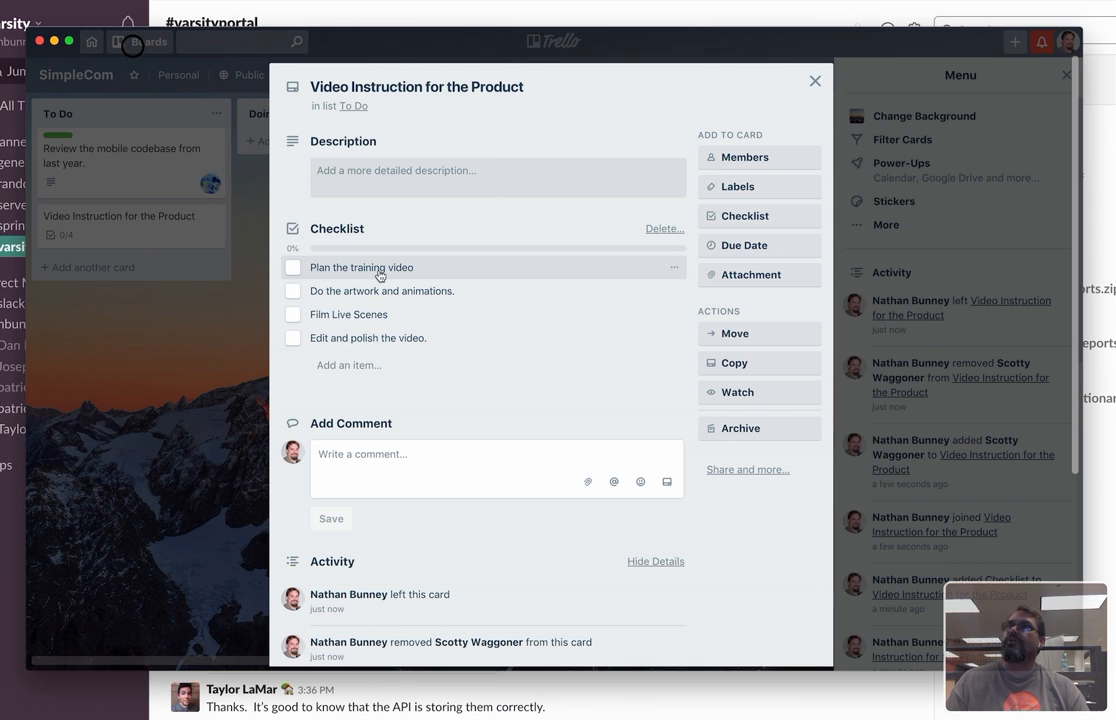
View the actions available for the "Plan the training video" checklist item, dismiss them and close the card.
click(675, 268)
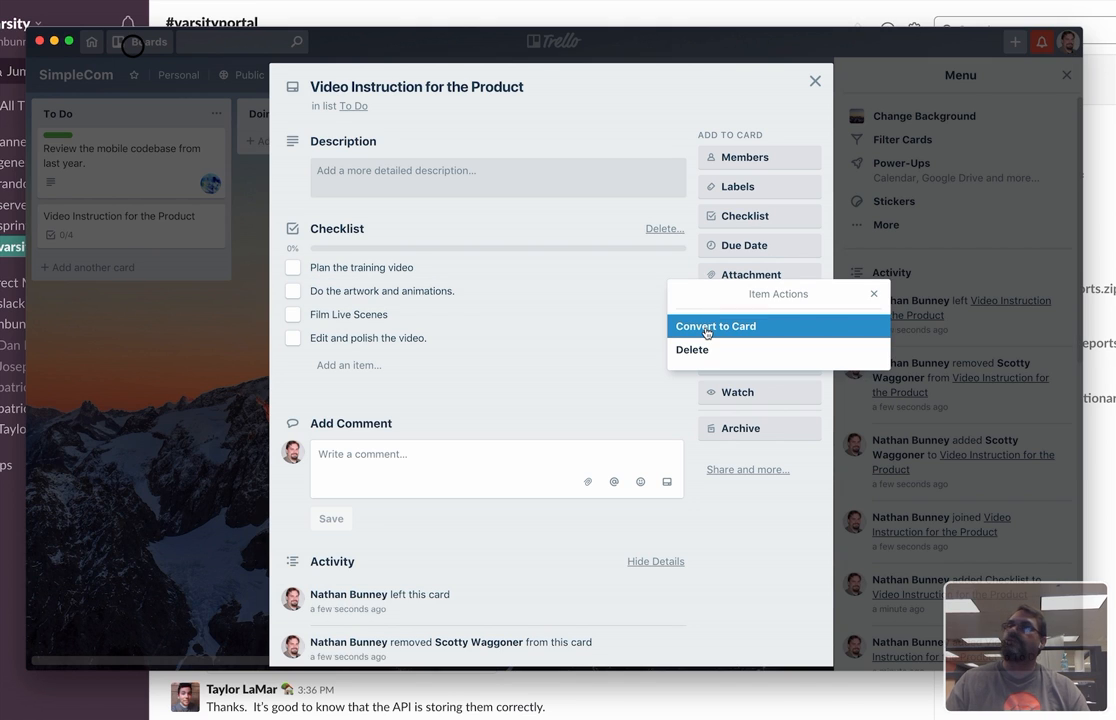
click(874, 296)
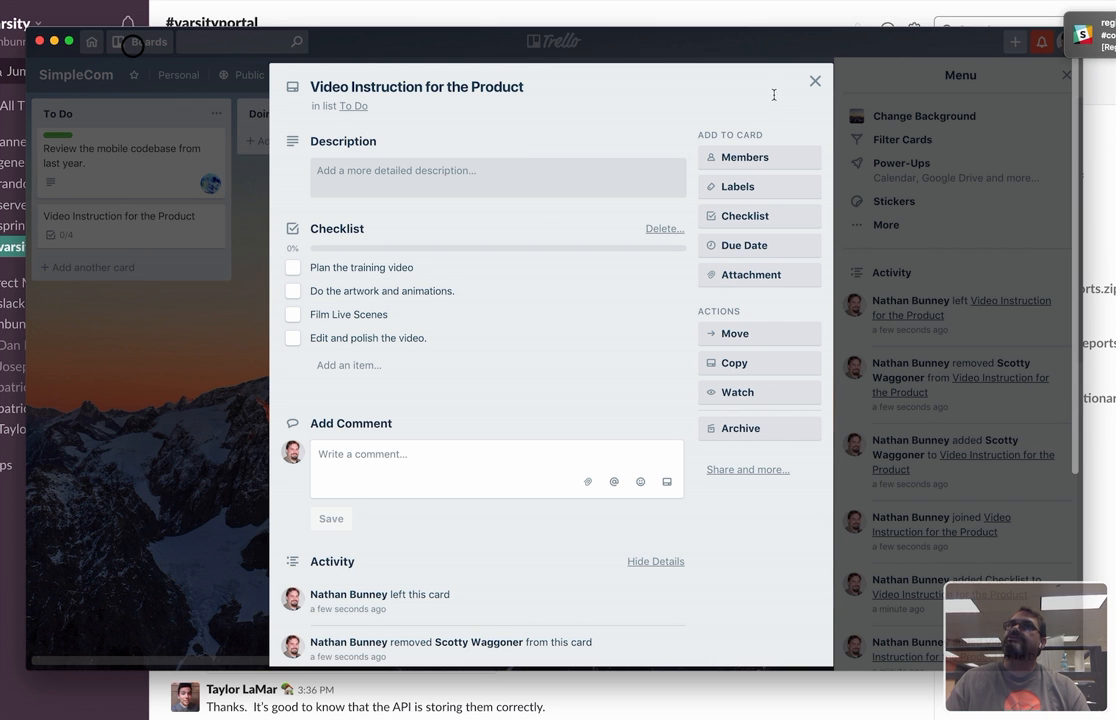
click(815, 81)
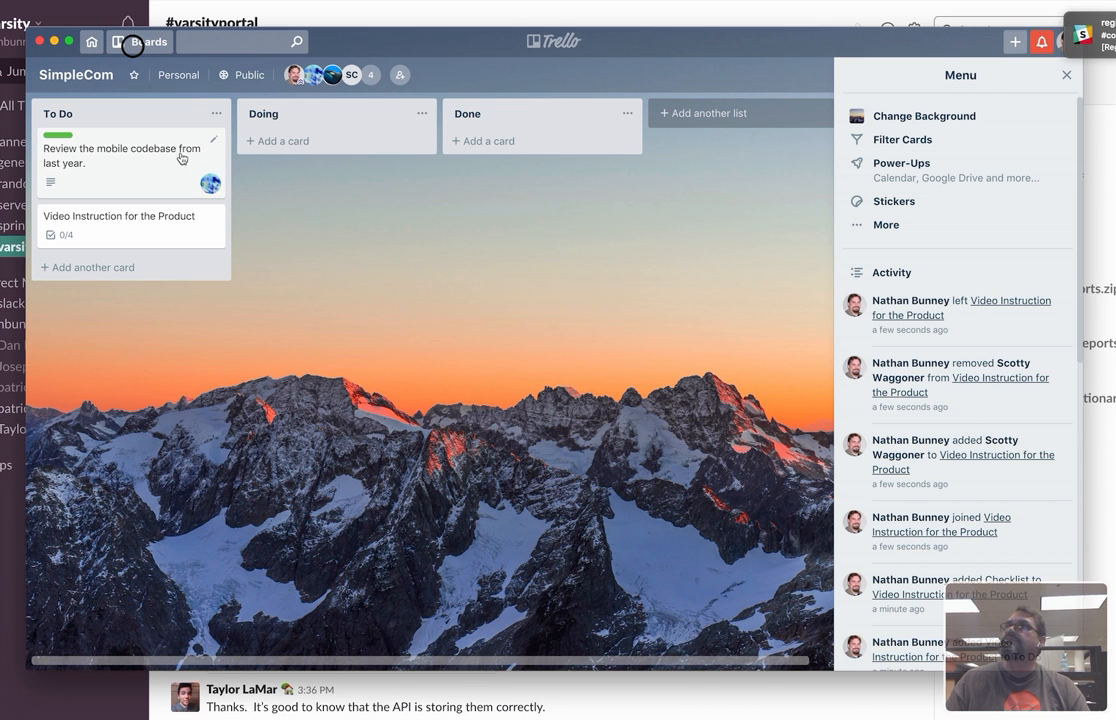
Move the "Review the mobile codebase from last year." card from To Do to Doing.
drag(108, 150, 258, 155)
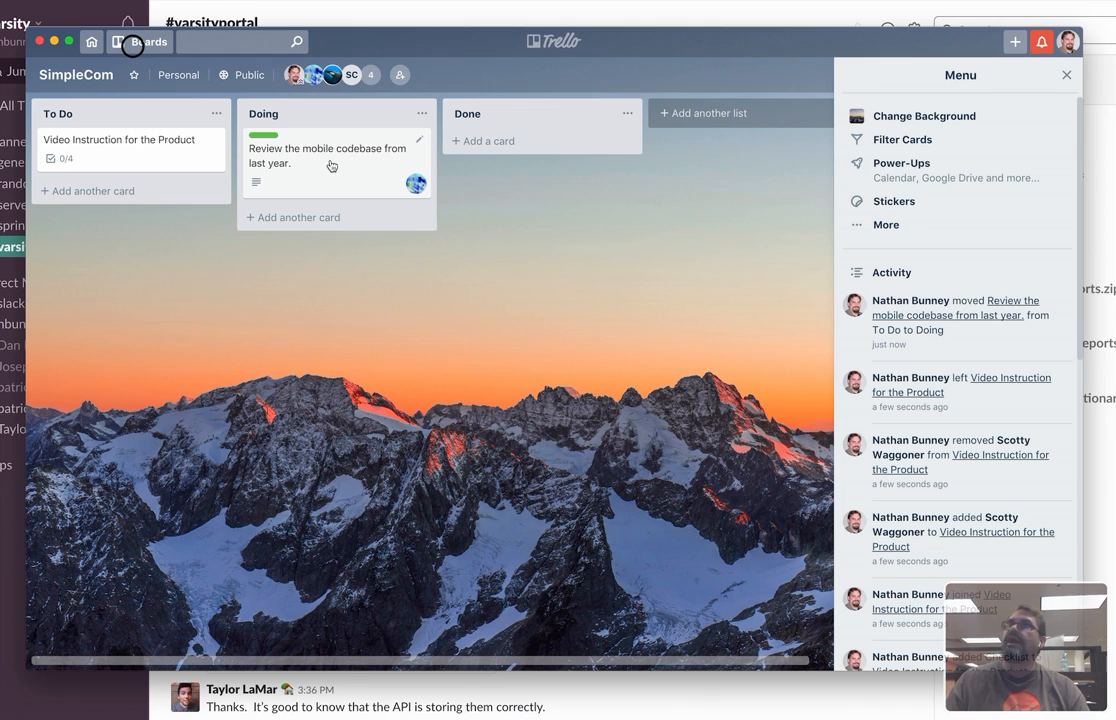
Add a new list titled "Testing" to the board and dismiss the entry for a further list.
click(714, 113)
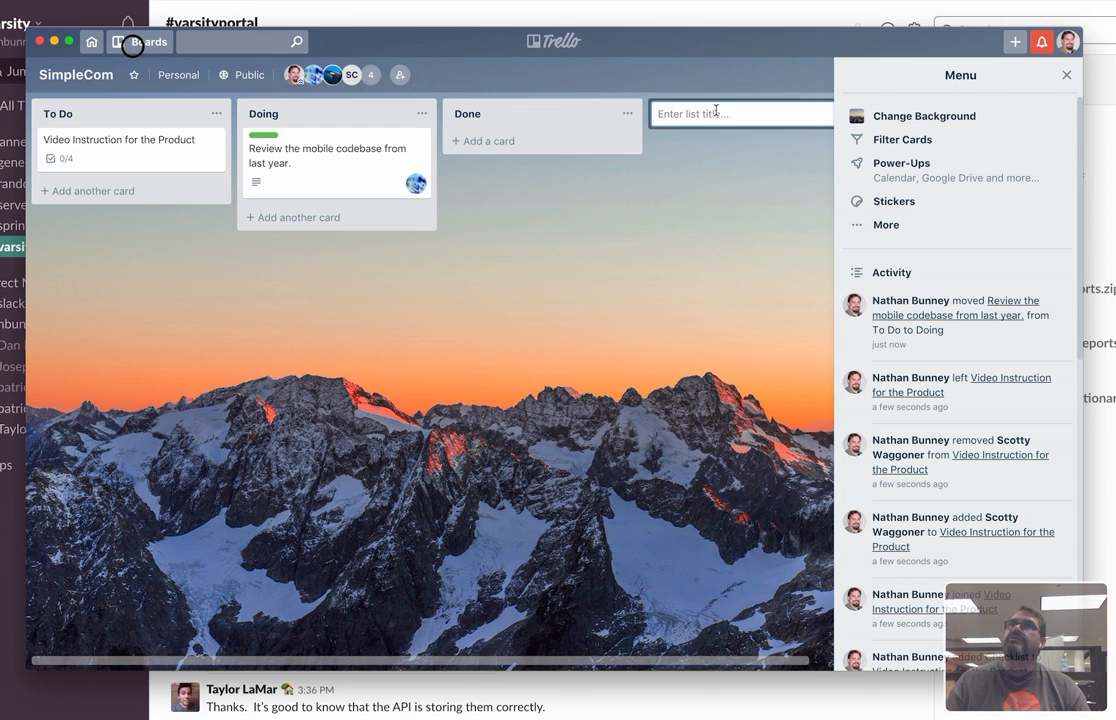
text(Tes)
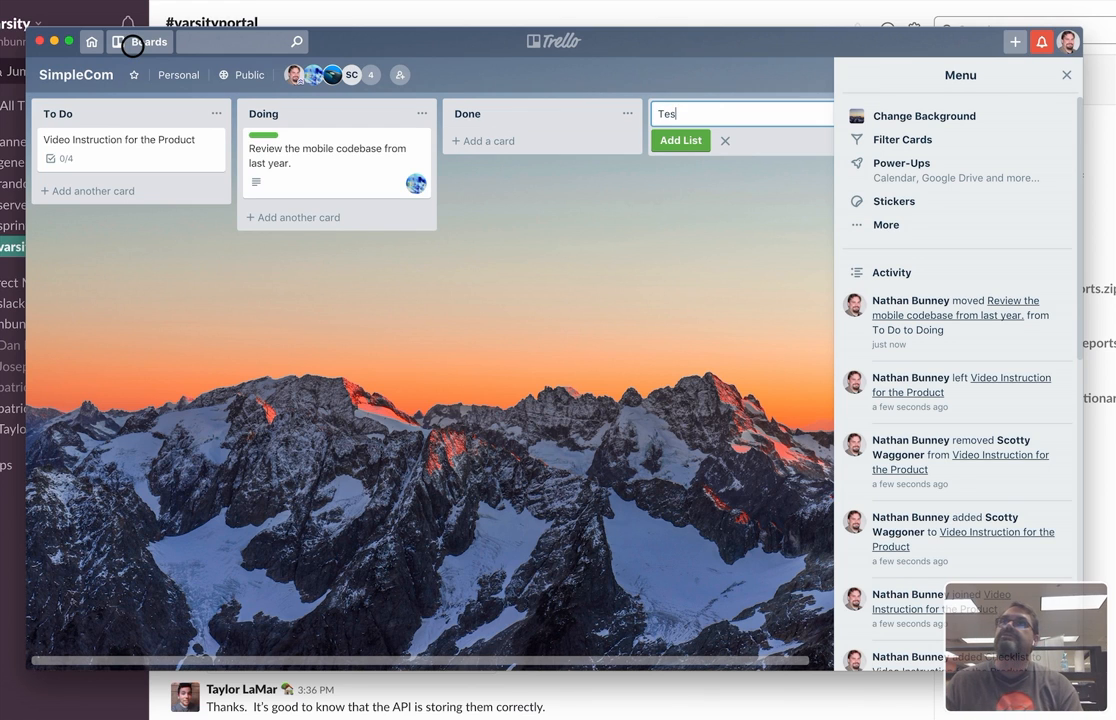
key(BackSpace)
key(BackSpace)
text(Testing)
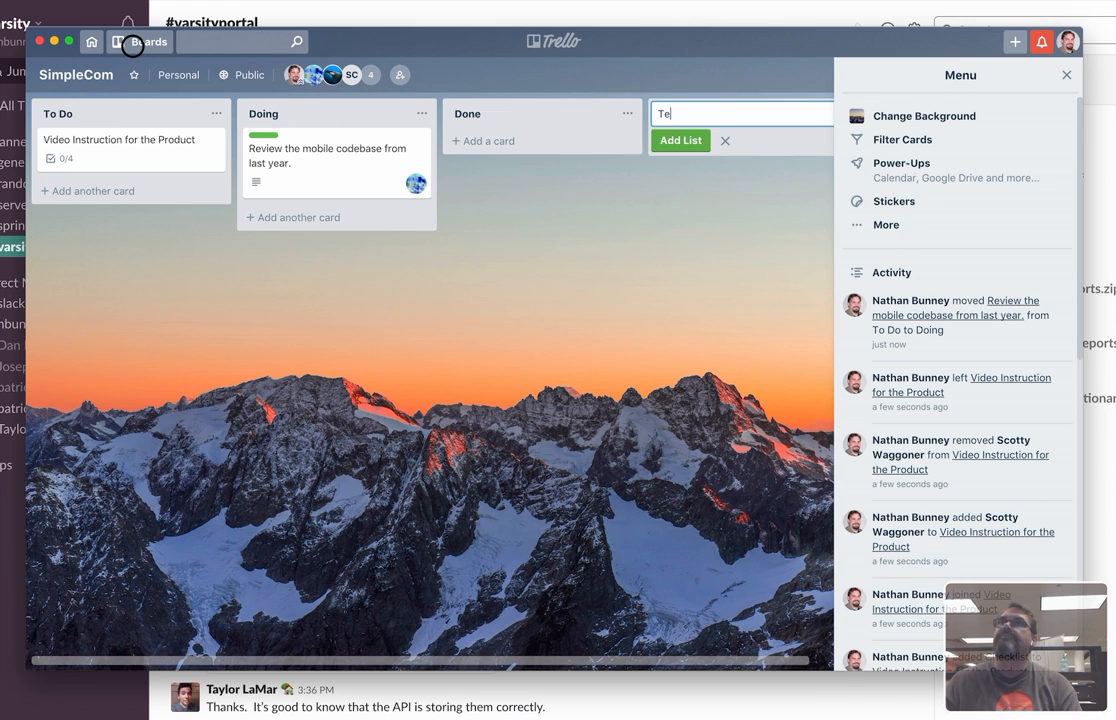
key(Return)
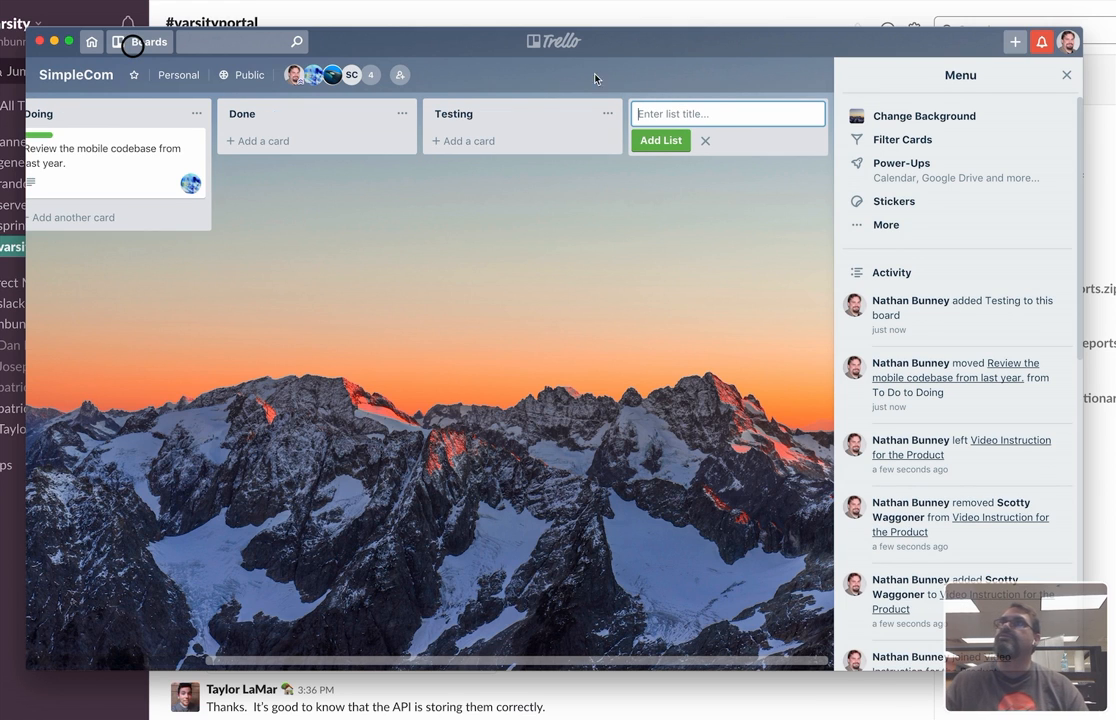
click(707, 144)
Reorder the lists so that Testing sits between Doing and Done.
drag(526, 122, 299, 224)
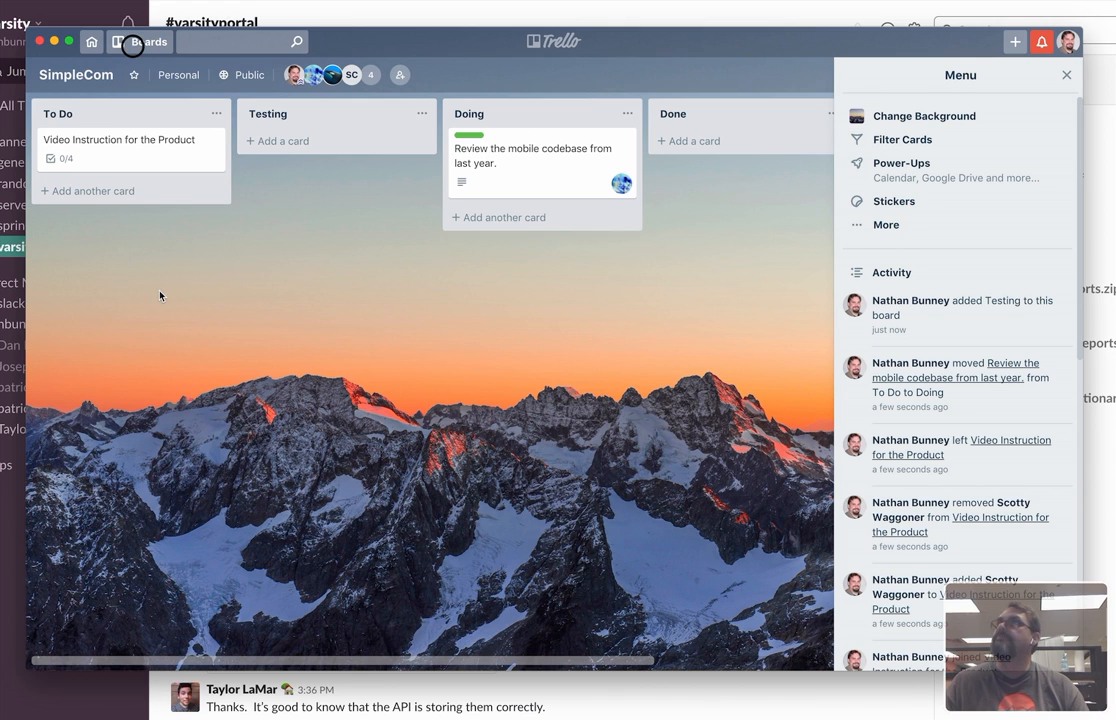
drag(372, 116, 531, 115)
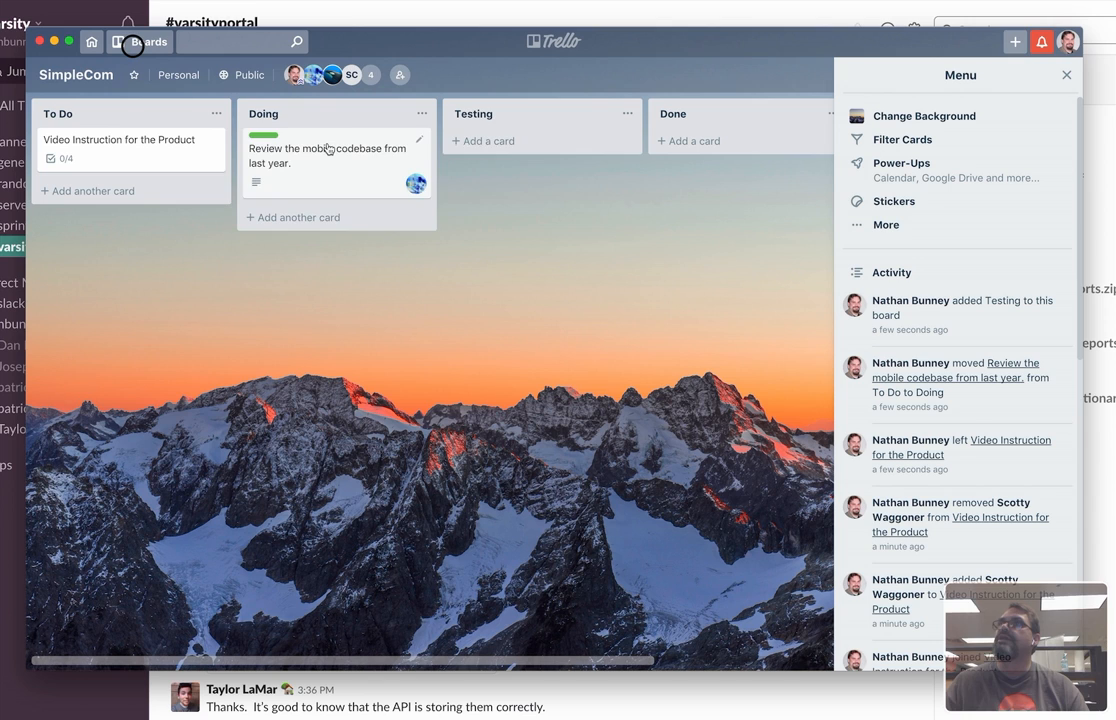
Move the mobile codebase review card to Testing, and return it to To Do below the video instruction card.
drag(327, 148, 533, 148)
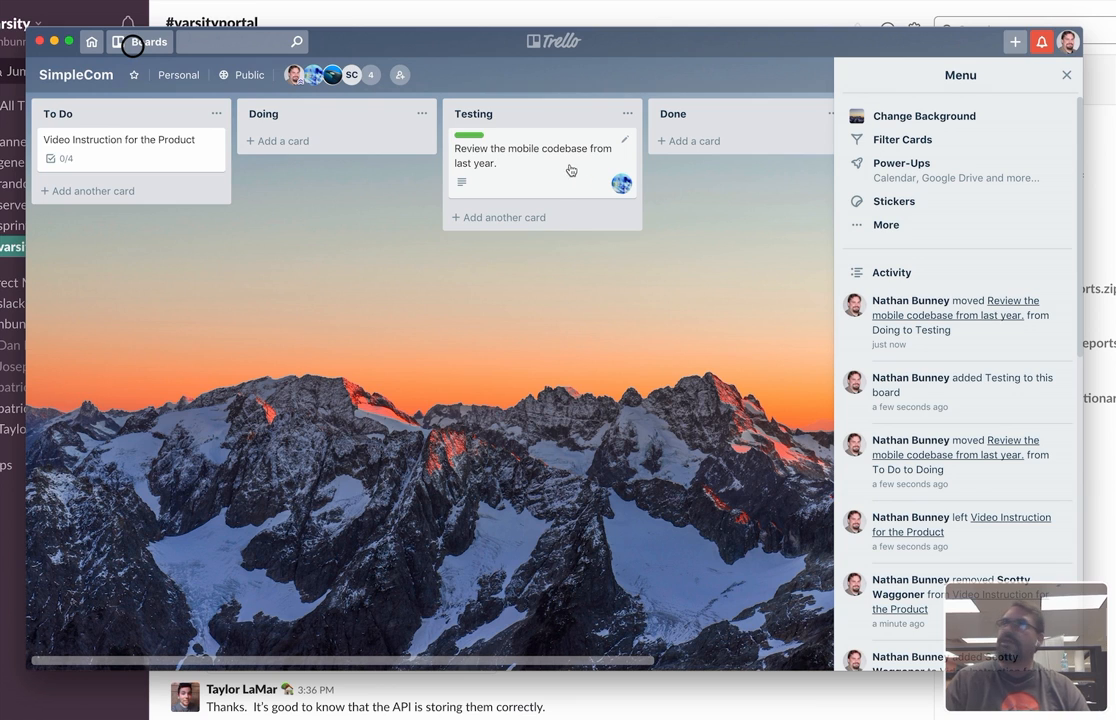
drag(493, 168, 150, 215)
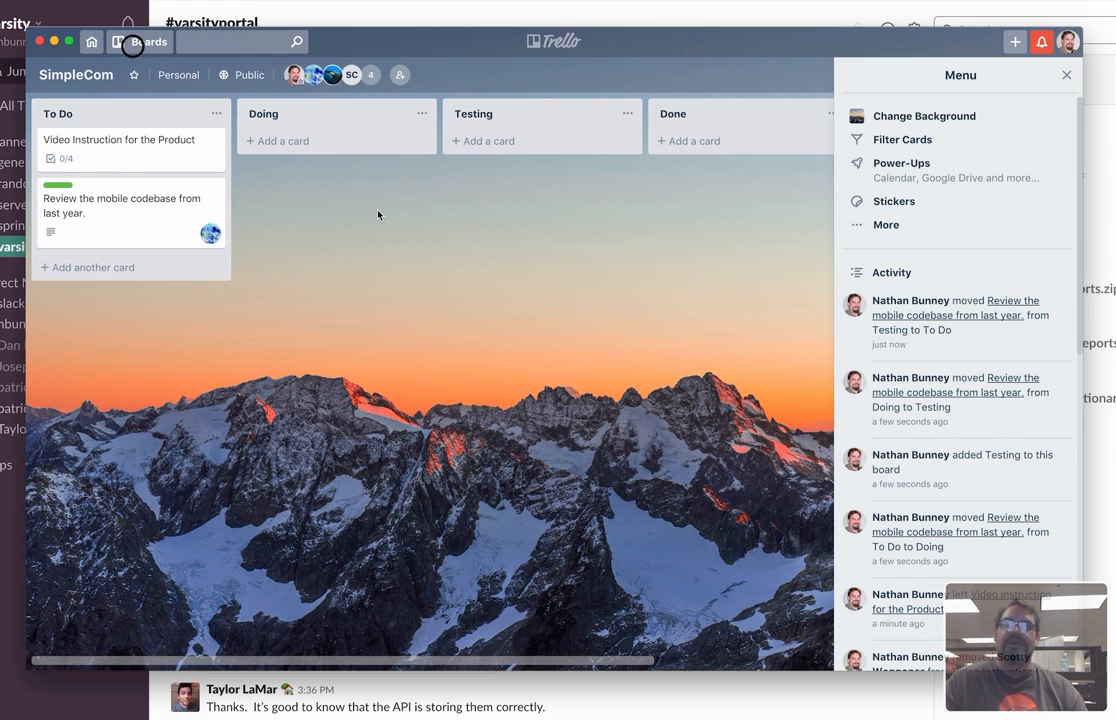
click(833, 9)
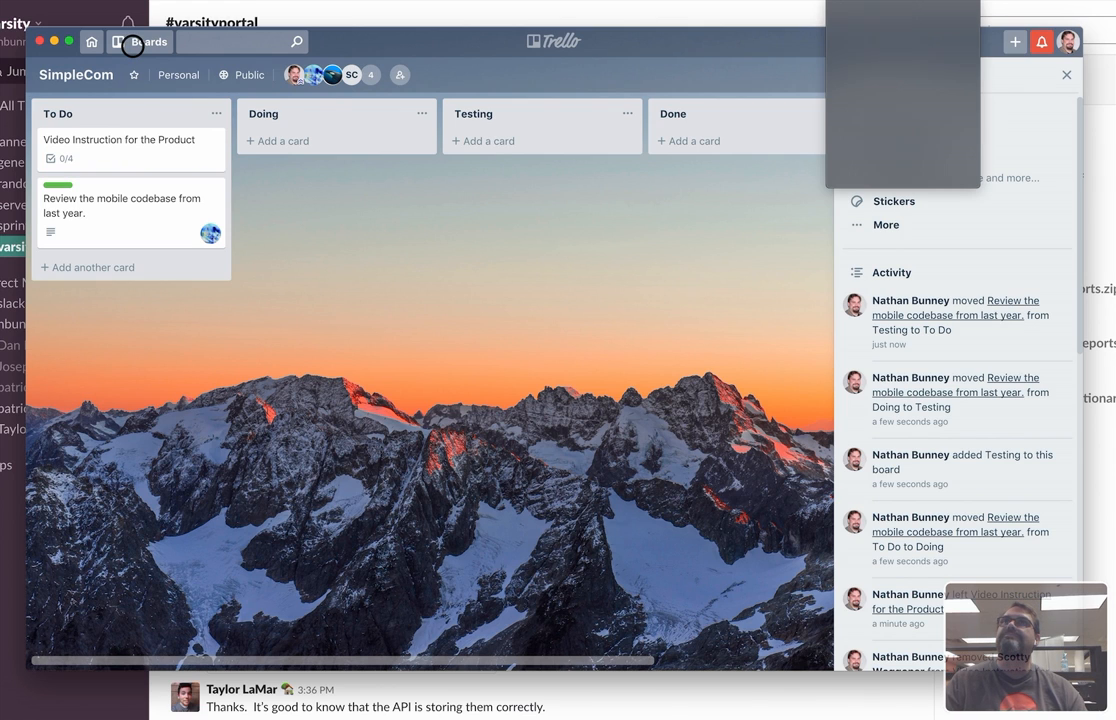